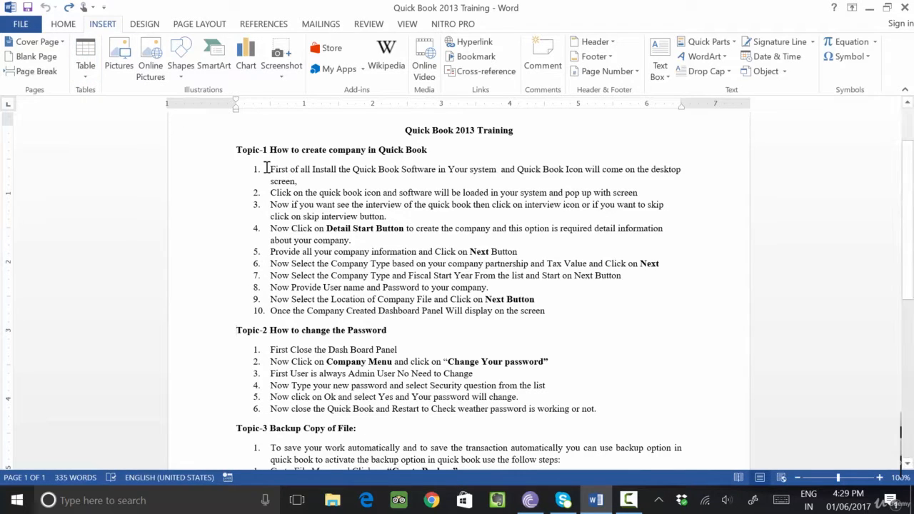
Insert a page break before the "Topic-2 How to change the Password" heading
scroll(362, 222, "up", 2)
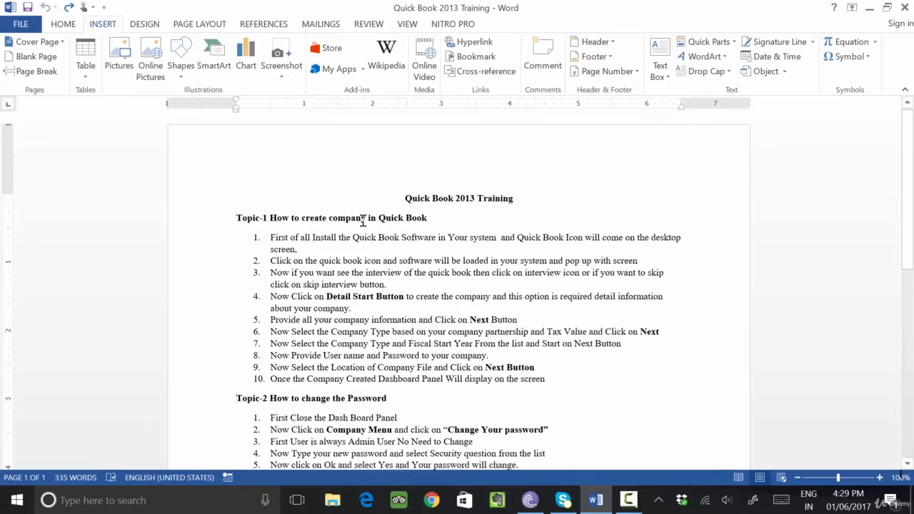
scroll(368, 223, "down", 3)
scroll(378, 227, "up", 3)
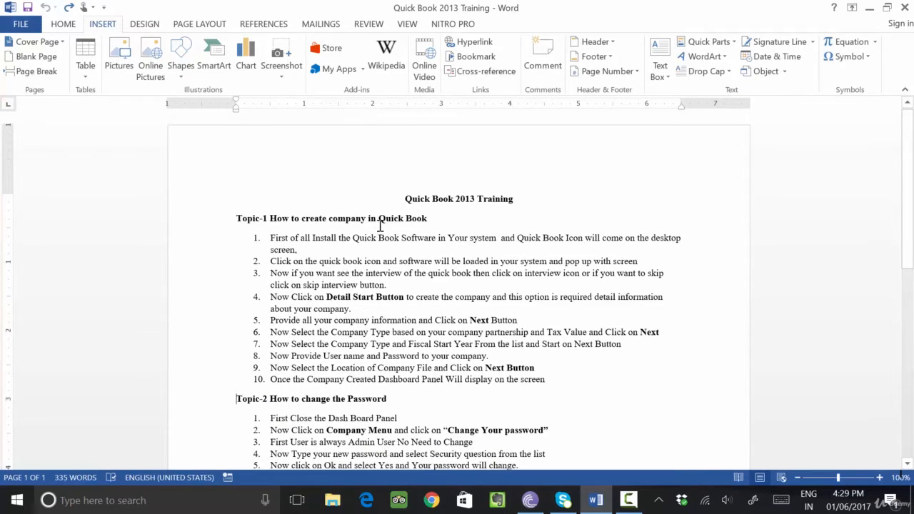
scroll(416, 195, "down", 5)
scroll(423, 204, "down", 3)
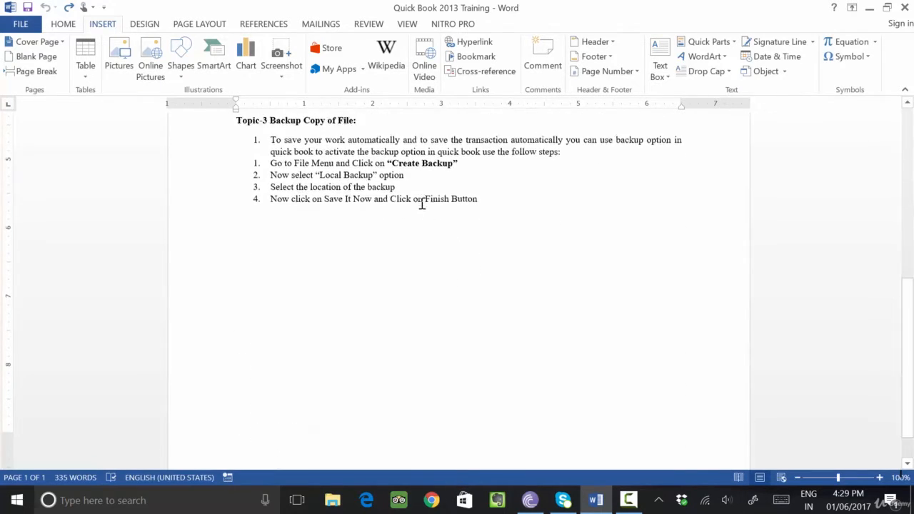
scroll(428, 227, "up", 8)
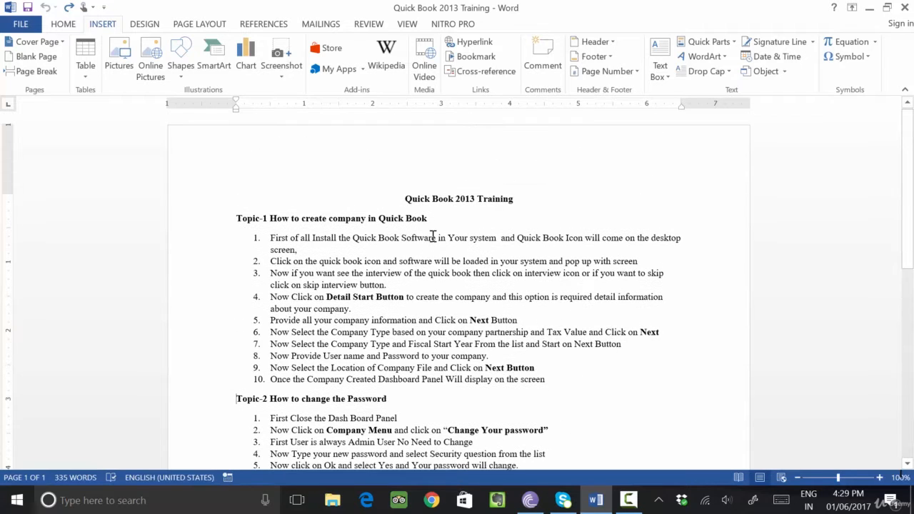
scroll(437, 228, "down", 1)
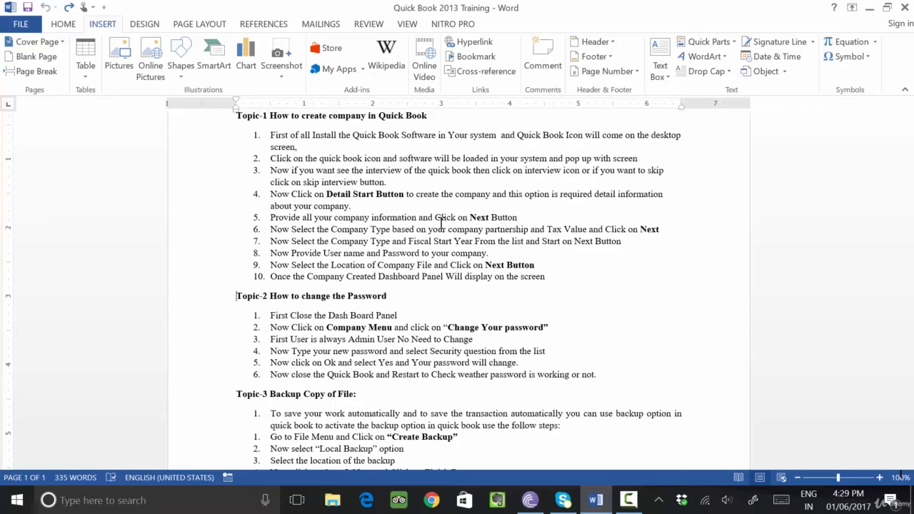
scroll(432, 224, "down", 1)
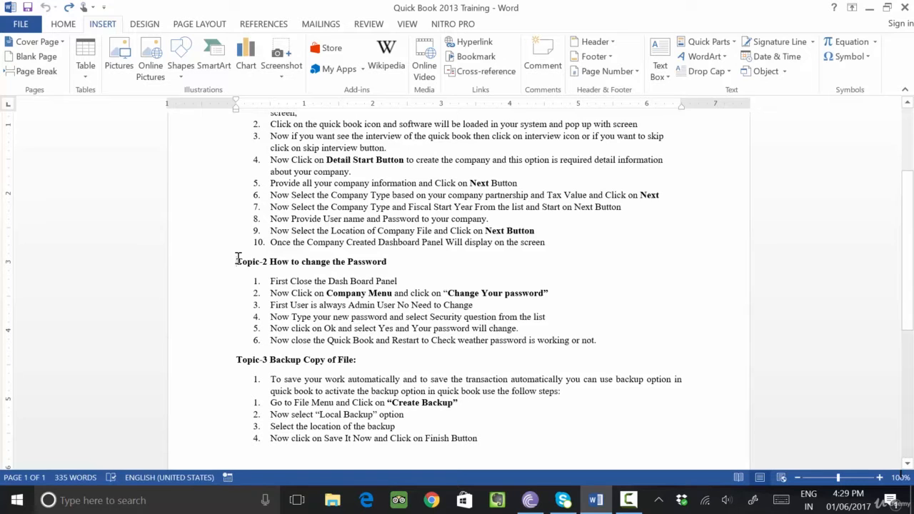
left_click(32, 72)
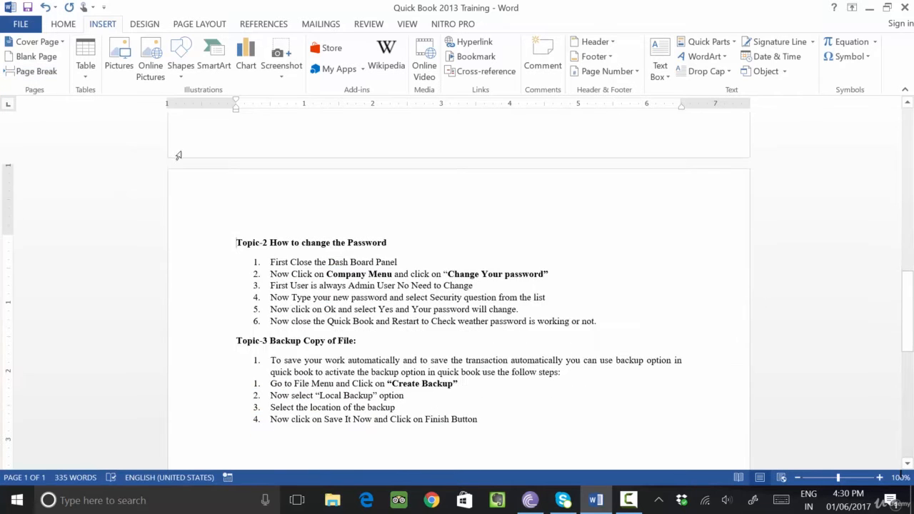
Insert a page break before the "Topic-3 Backup Copy of File" heading
scroll(179, 155, "down", 3)
scroll(178, 155, "up", 5)
scroll(180, 155, "down", 4)
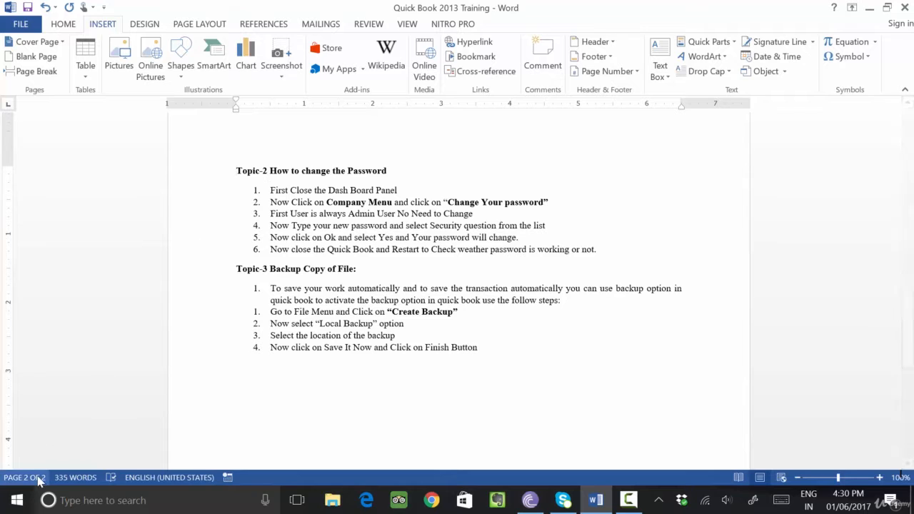
left_click(238, 270)
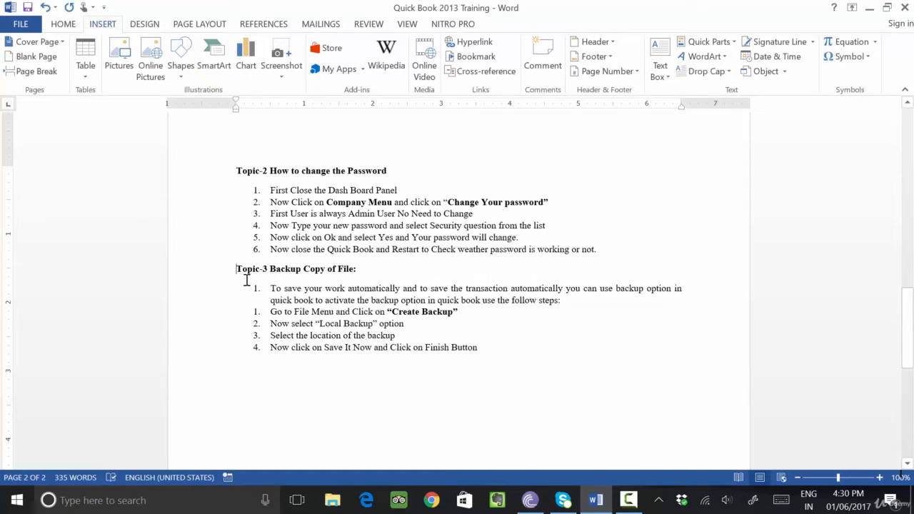
left_click(32, 72)
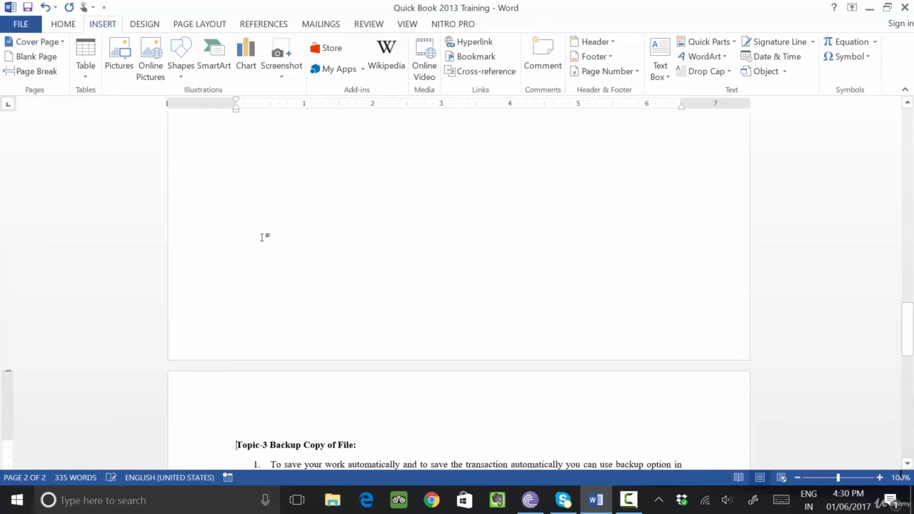
Review how the three topics are distributed across the pages of the training document
scroll(302, 275, "down", 4)
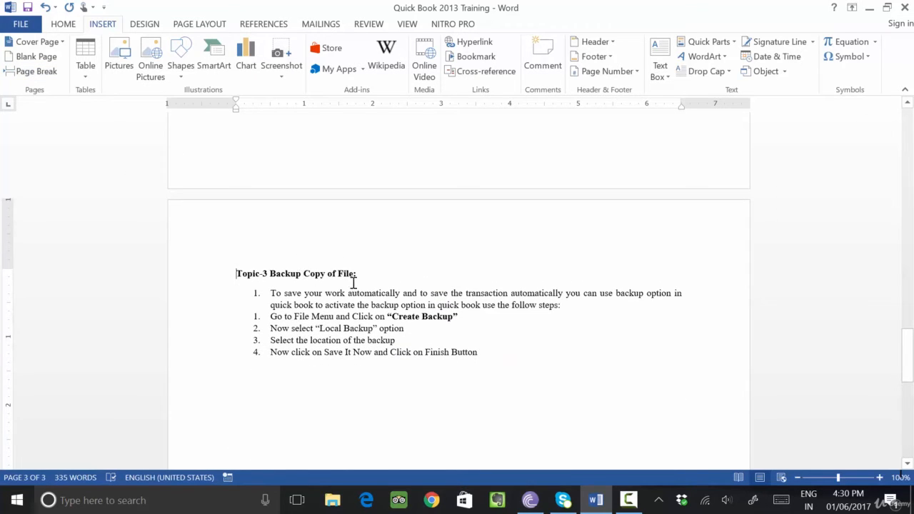
scroll(441, 325, "up", 15)
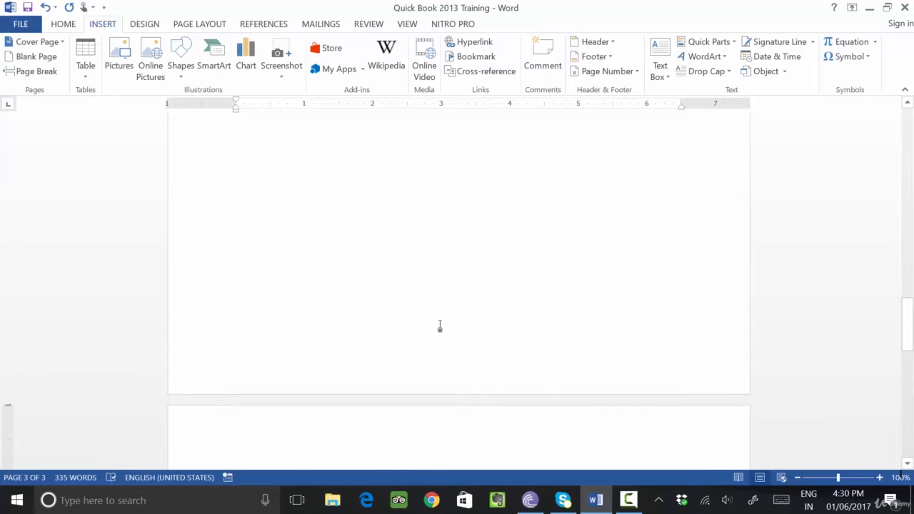
scroll(438, 332, "up", 10)
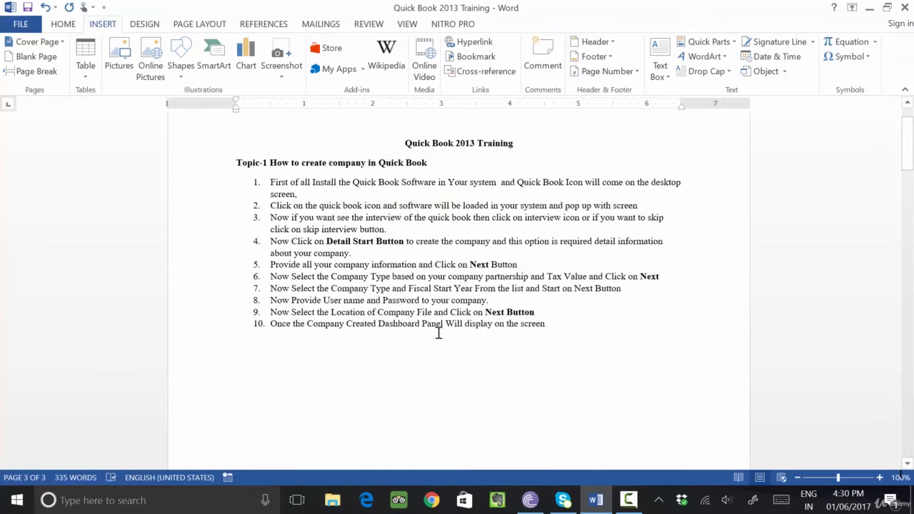
scroll(437, 335, "down", 10)
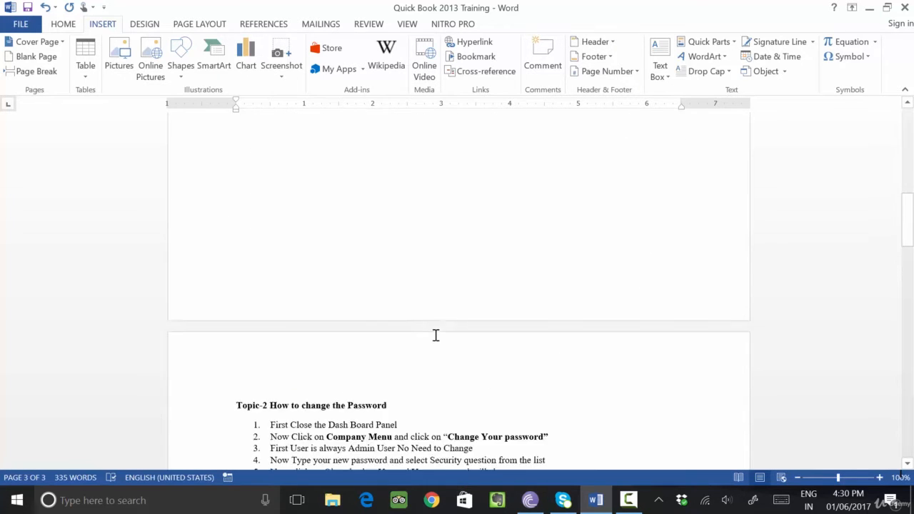
scroll(432, 331, "down", 8)
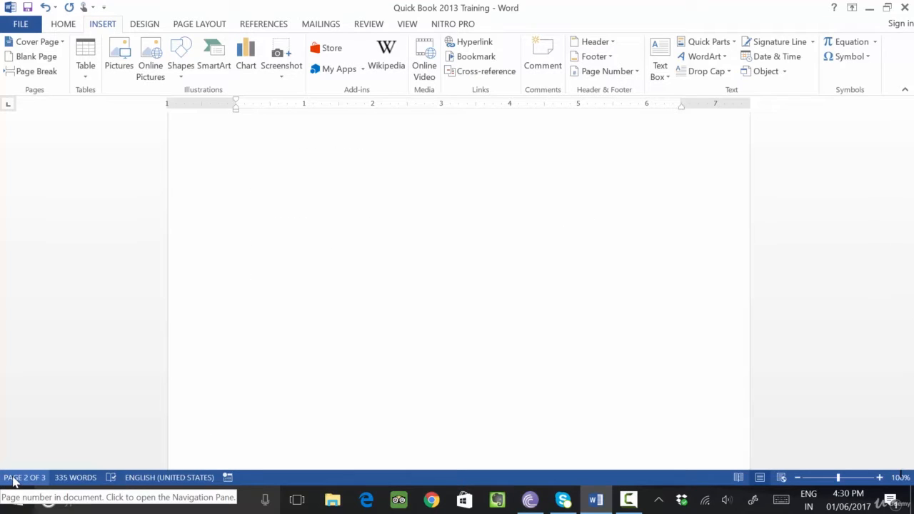
scroll(408, 326, "up", 5)
scroll(397, 340, "down", 5)
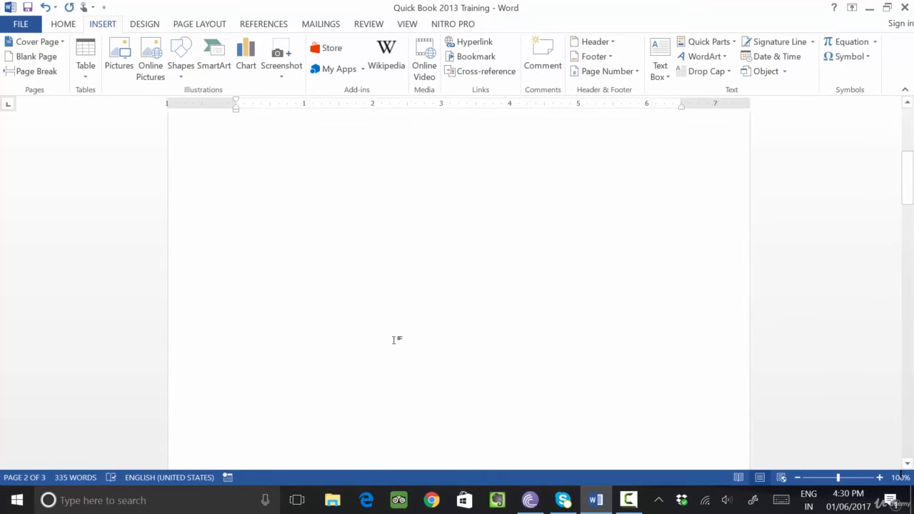
scroll(397, 340, "up", 15)
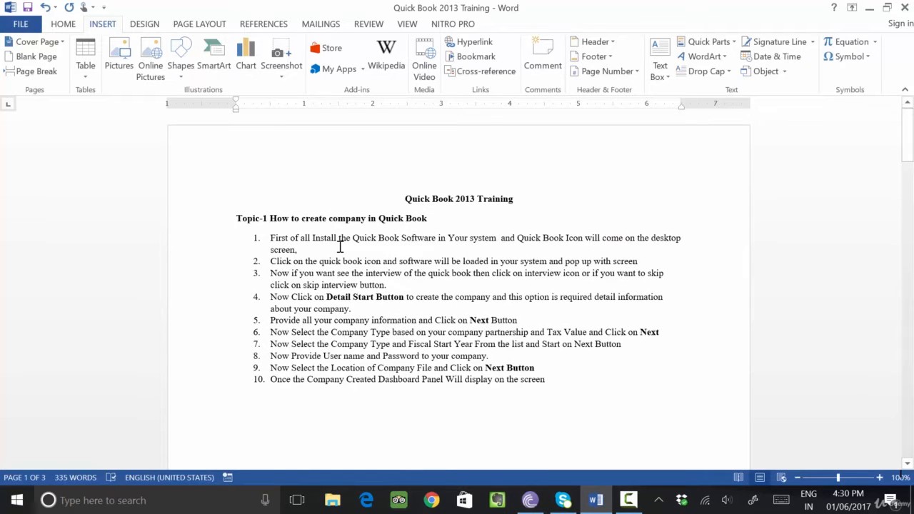
Close the Quick Book 2013 Training document and create a new blank document
key("ctrl+w")
left_click(457, 279)
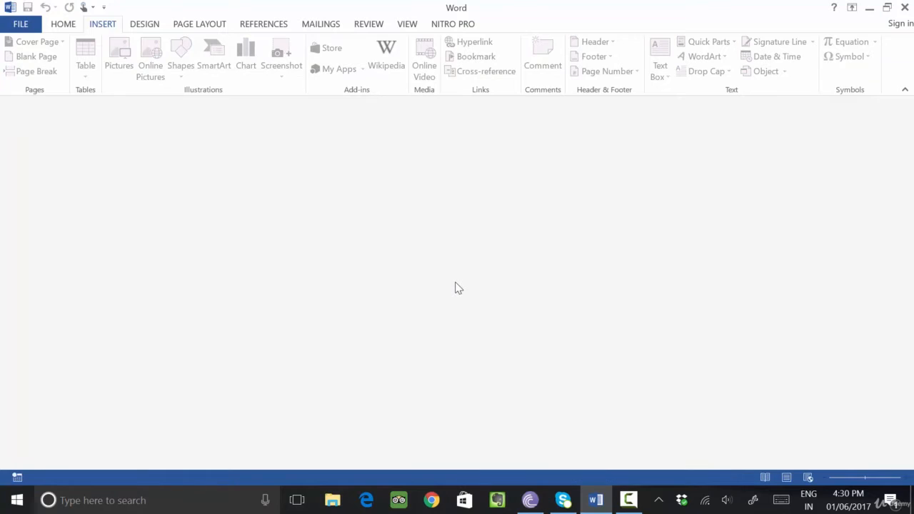
key("ctrl+n")
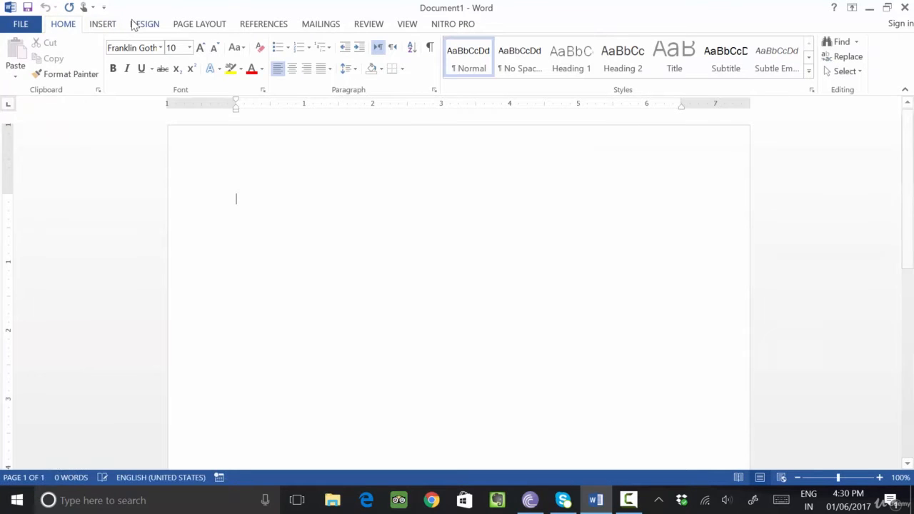
Insert a table with 3 columns and 3 rows, using a fixed column width set to Auto
left_click(112, 26)
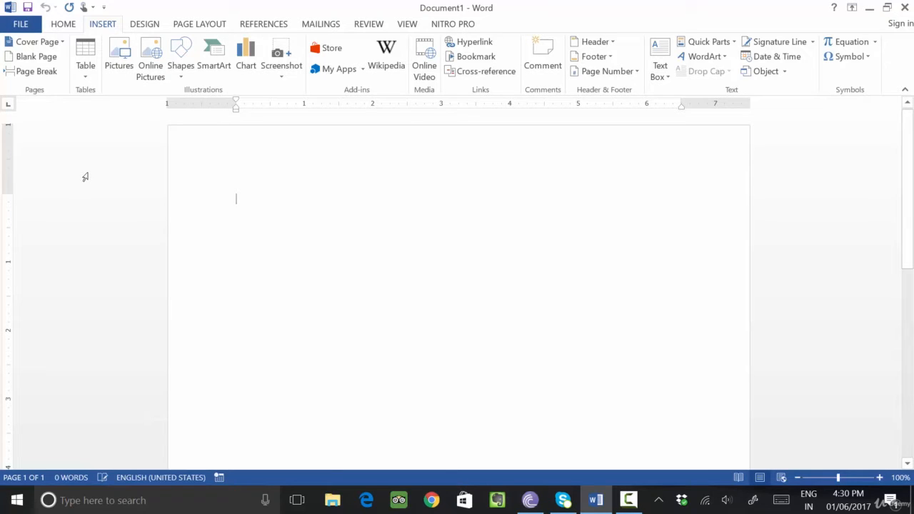
left_click(89, 77)
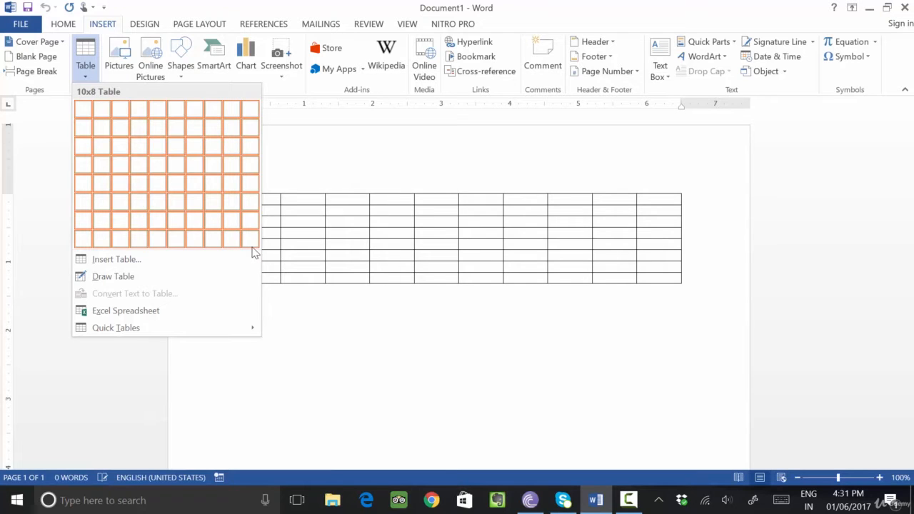
left_click(396, 332)
left_click(87, 77)
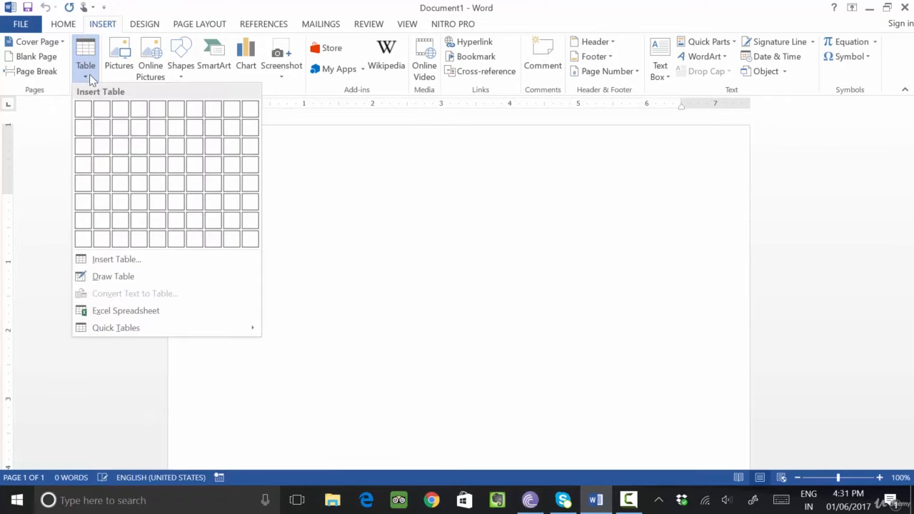
left_click(138, 268)
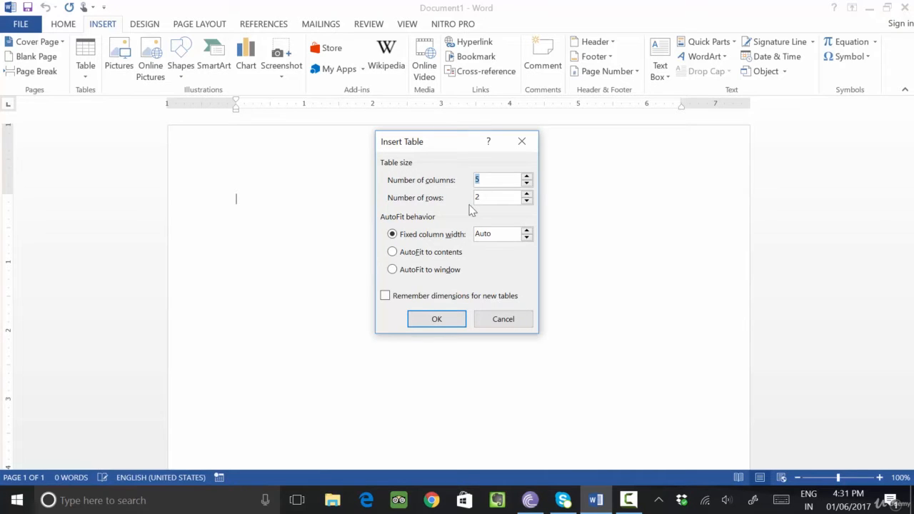
key("BackSpace")
left_click(392, 252)
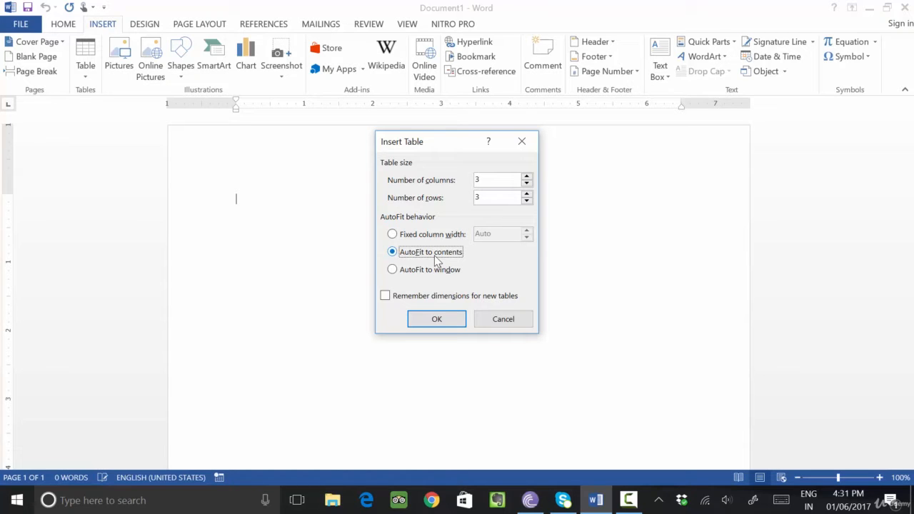
left_click(392, 234)
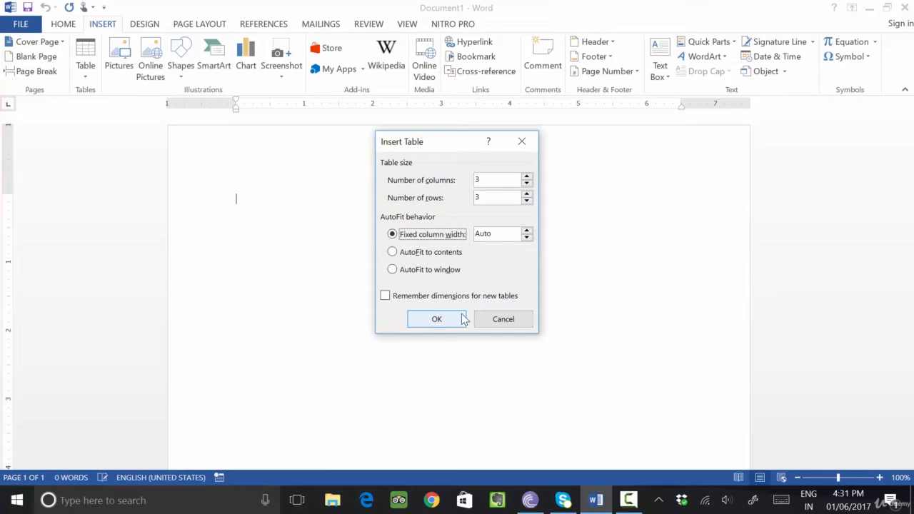
left_click(435, 319)
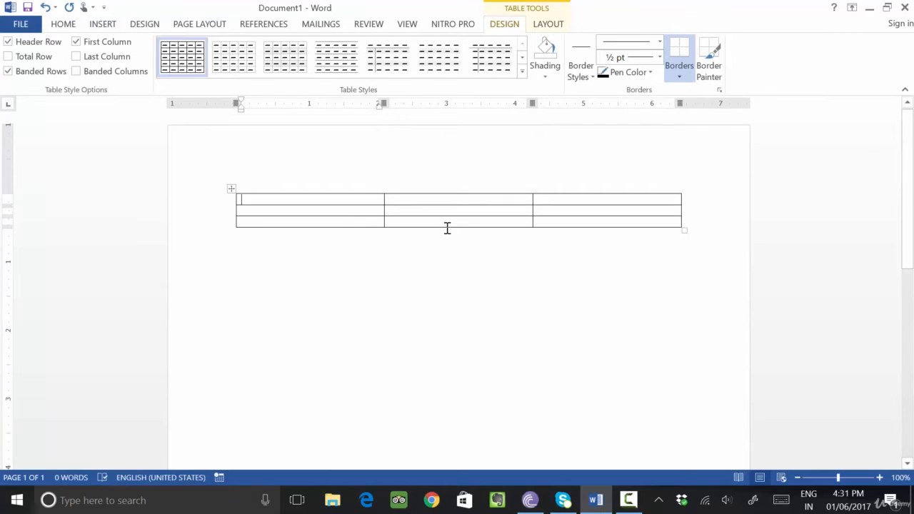
type("Welco")
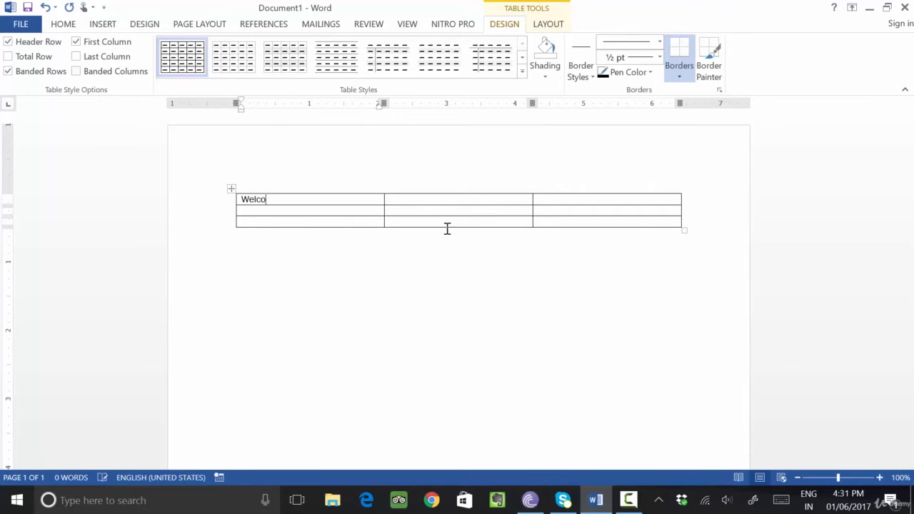
type("me")
key("BackSpace")
key("BackSpace")
key("BackSpace")
key("BackSpace")
key("BackSpace")
key("BackSpace")
key("BackSpace")
Fill the table's first row with the headings "Student Name", "Student Roll Number" and "Batch code"
type("Student Name")
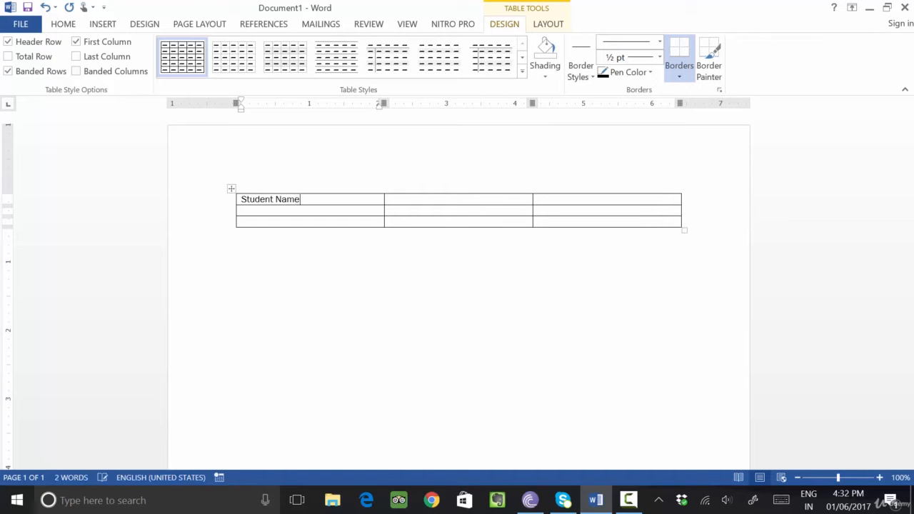
key("Tab")
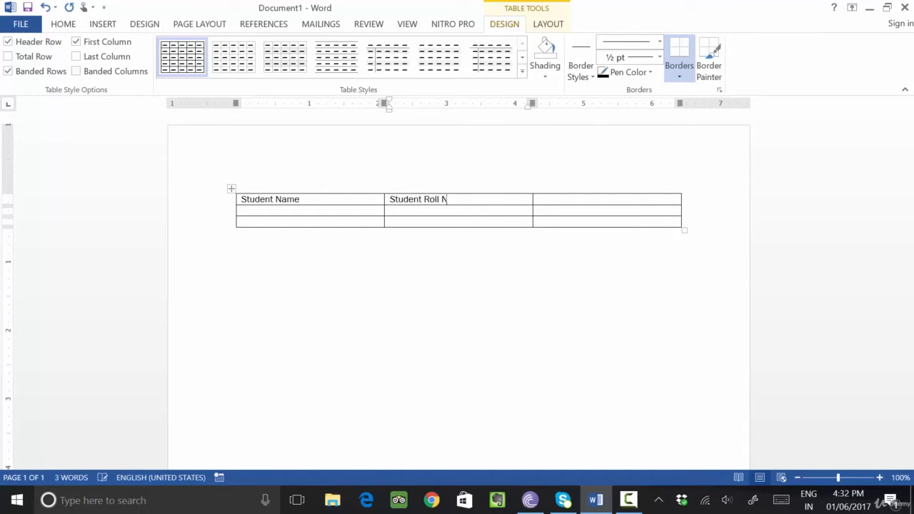
key("Tab")
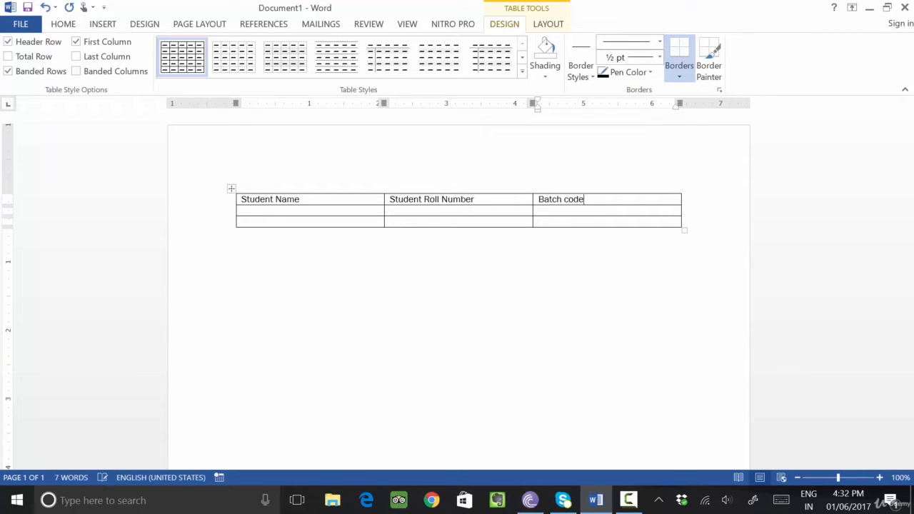
Insert a second table with 3 columns and 3 rows below the first one, using AutoFit to contents
left_click(385, 293)
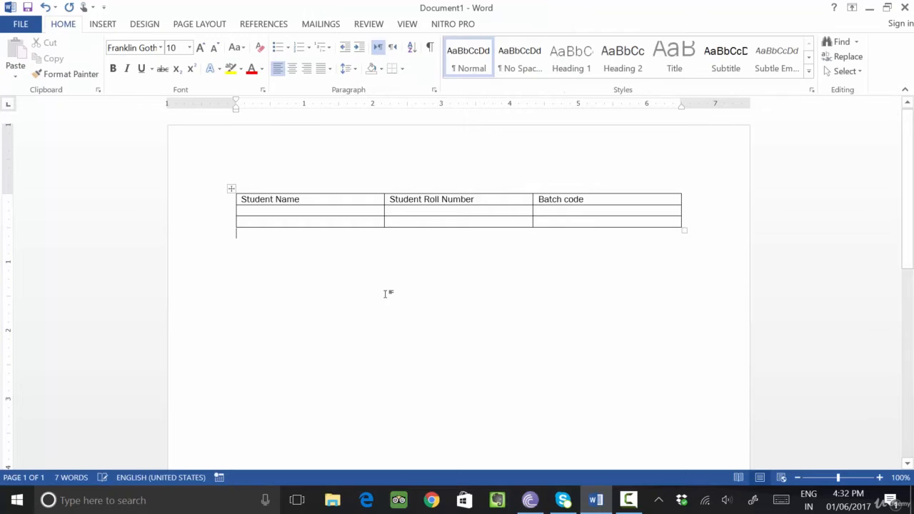
left_click(92, 27)
left_click(91, 75)
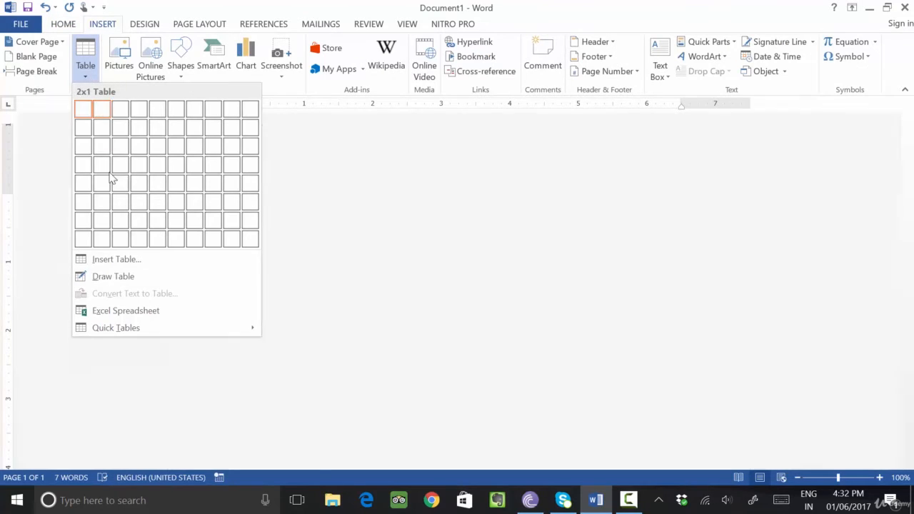
left_click(114, 262)
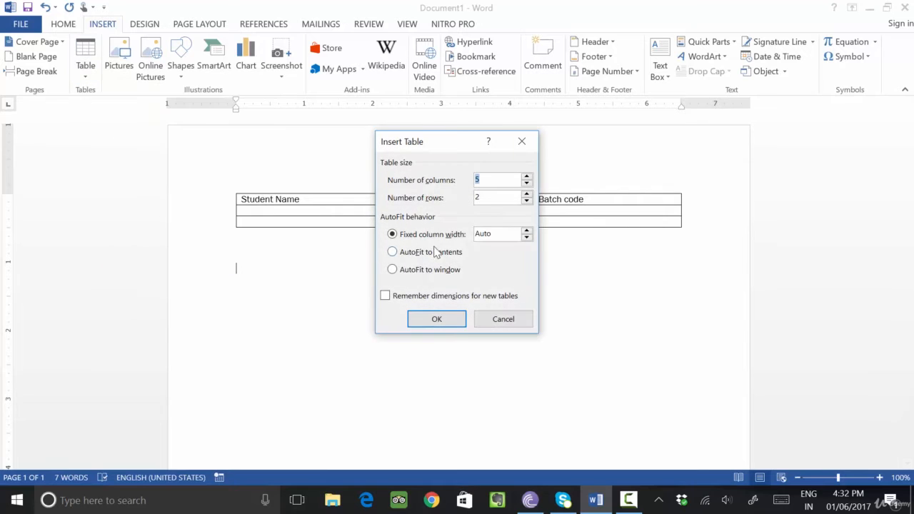
left_click(411, 253)
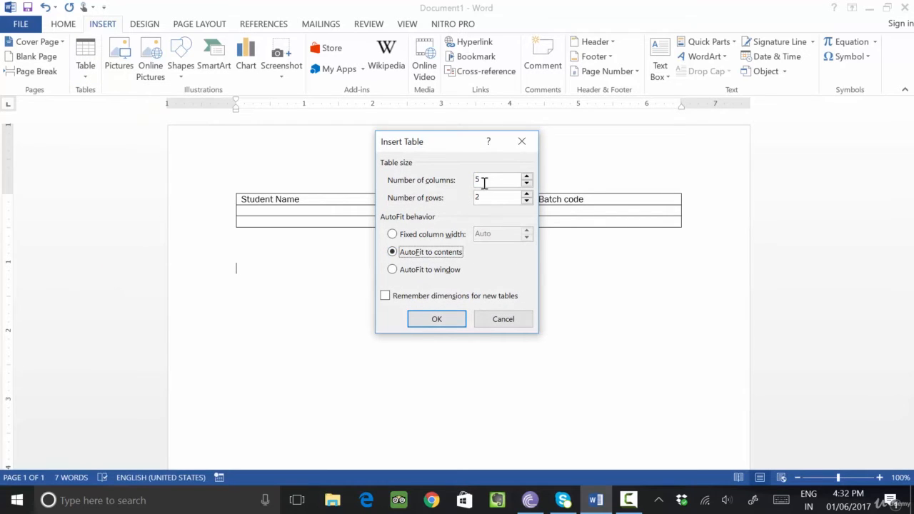
type("3")
left_click_drag(484, 197, 464, 199)
type("3")
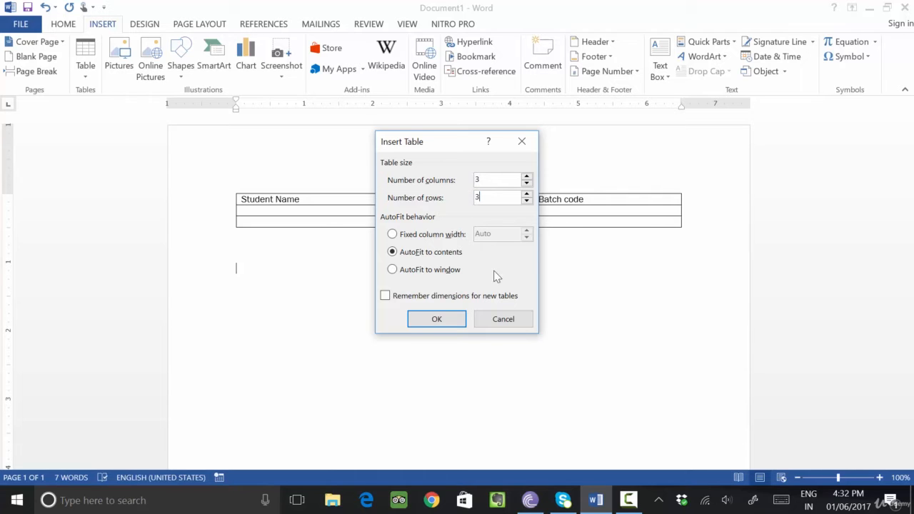
left_click(459, 315)
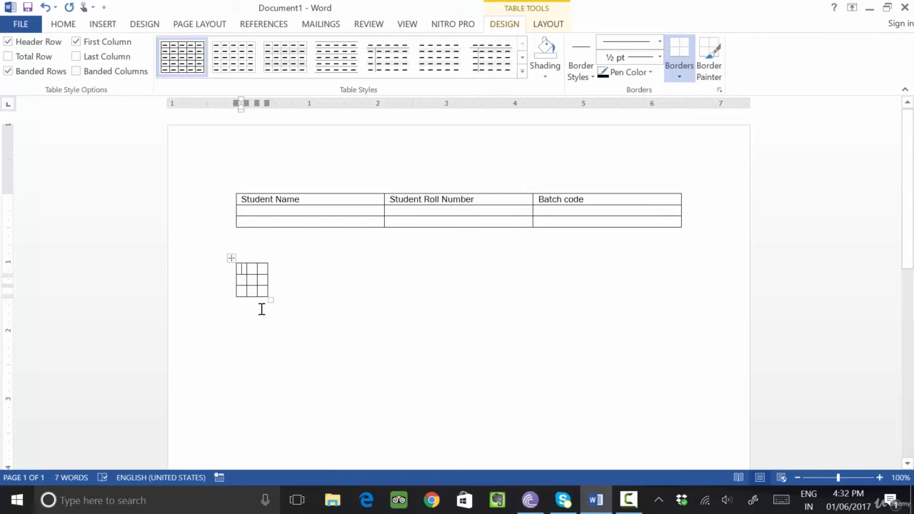
Fill the second table's first row with the headings "Student Name", "Student Roll Number" and "Batch Code"
type("Student")
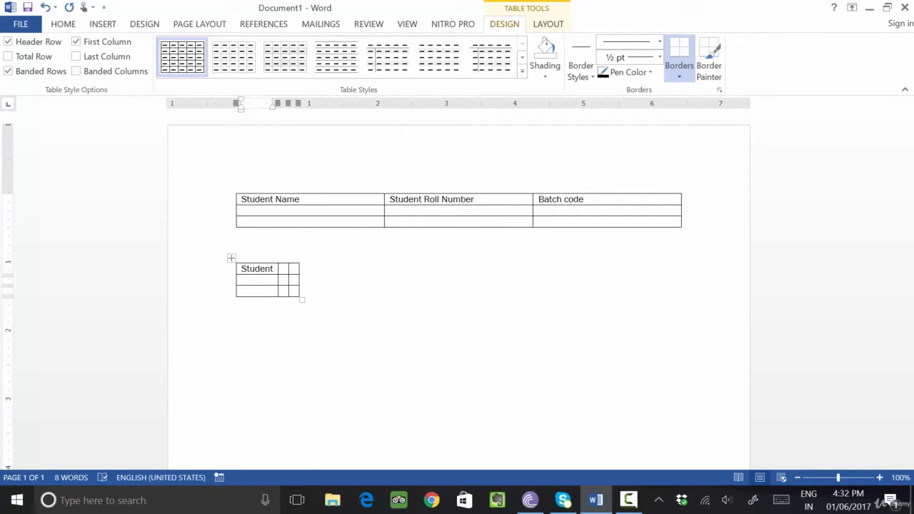
type(" Name")
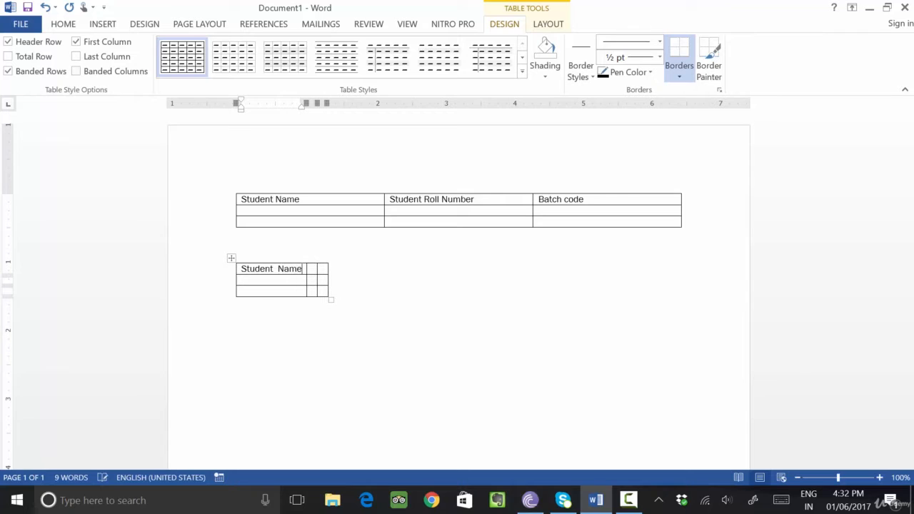
key("Tab")
type("Stude")
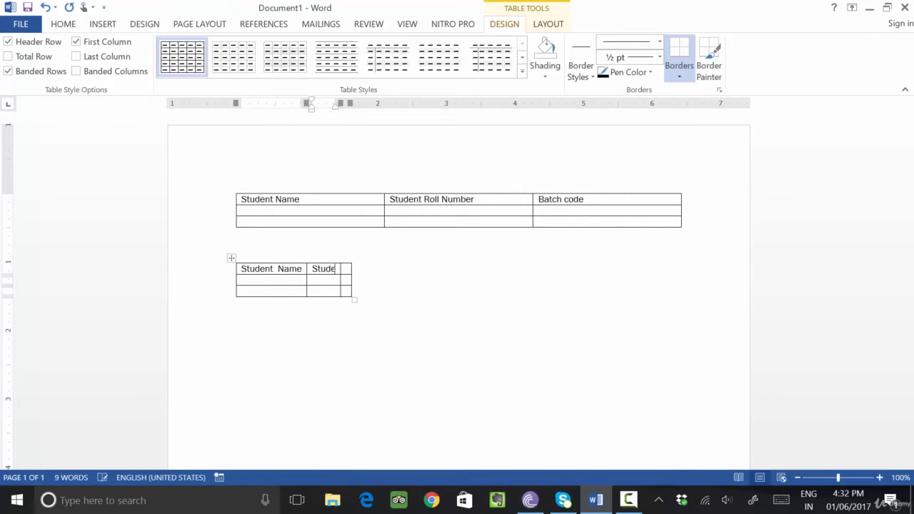
type("nt Roll Nu")
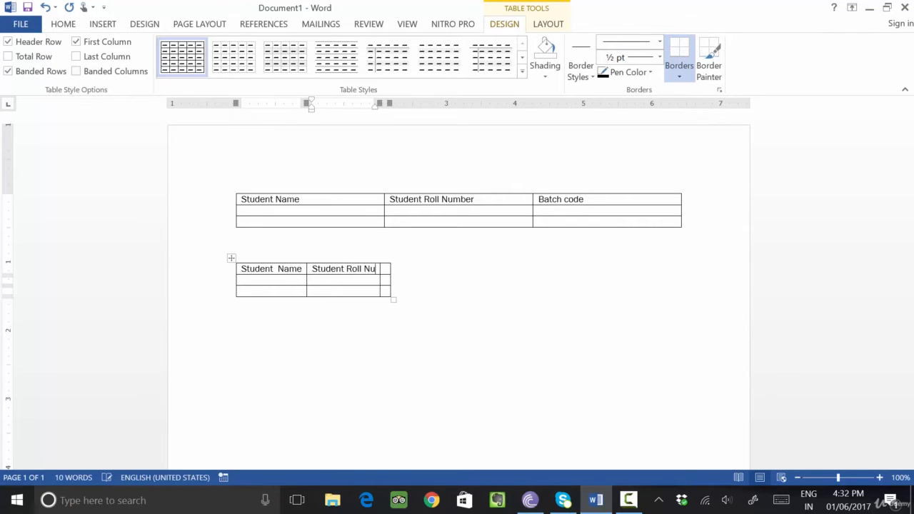
type("mber\tB")
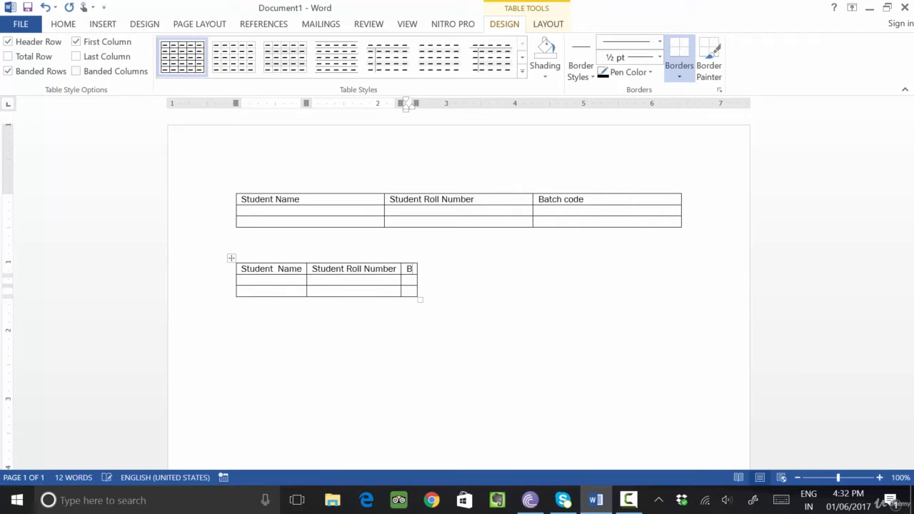
type("atch Code")
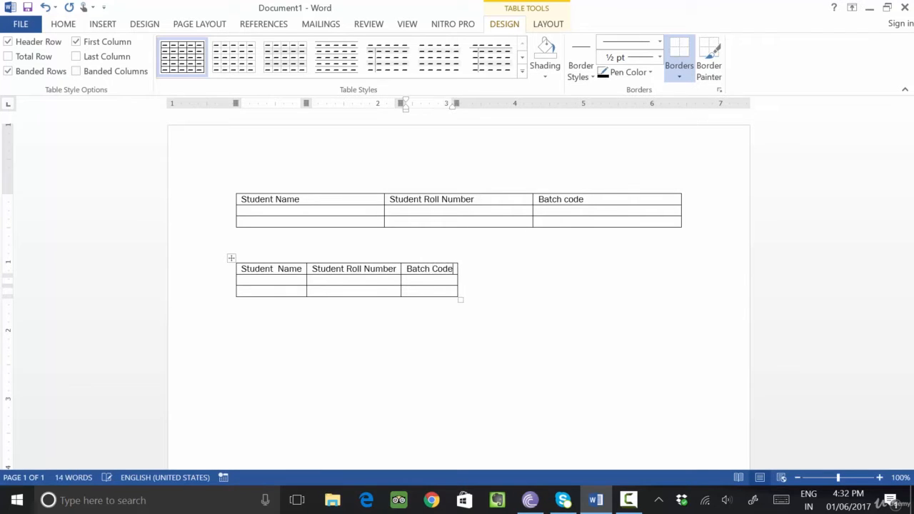
key("Tab")
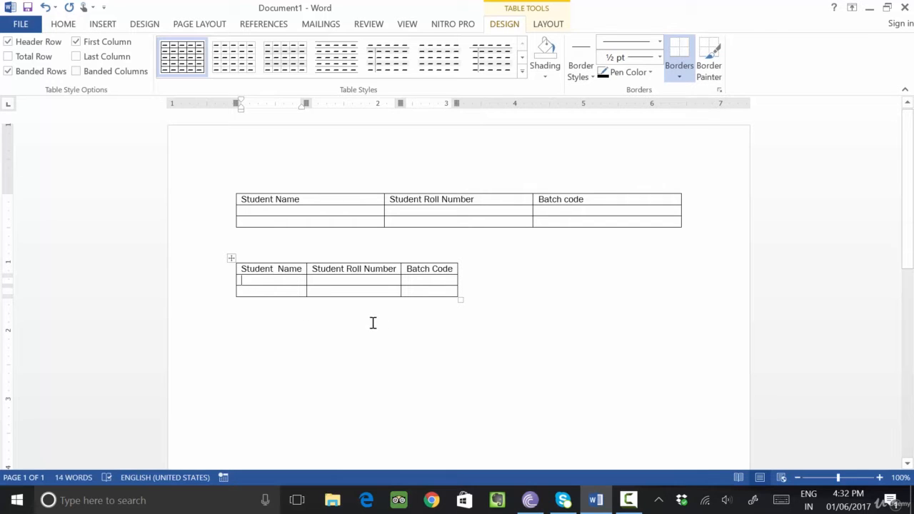
Draw a table outline about 5.89" wide and 3.15" high below the second table with Draw Table
left_click(94, 26)
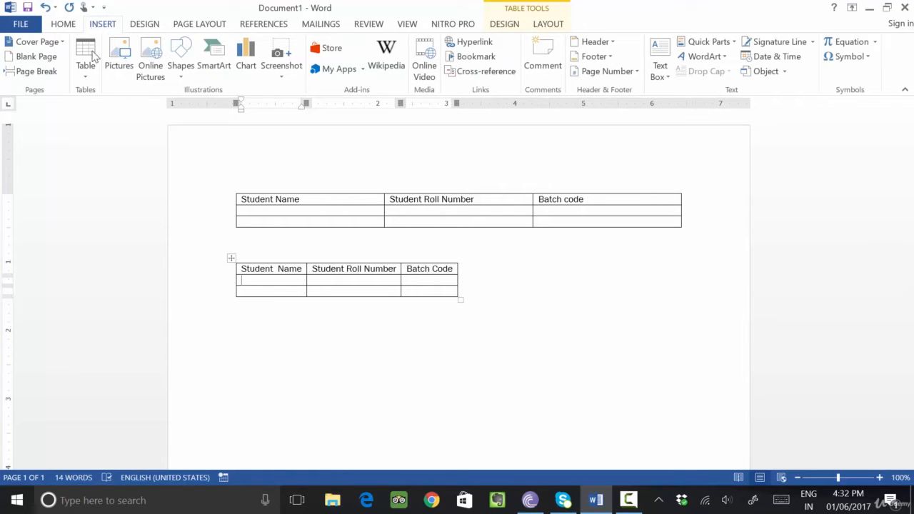
left_click(85, 80)
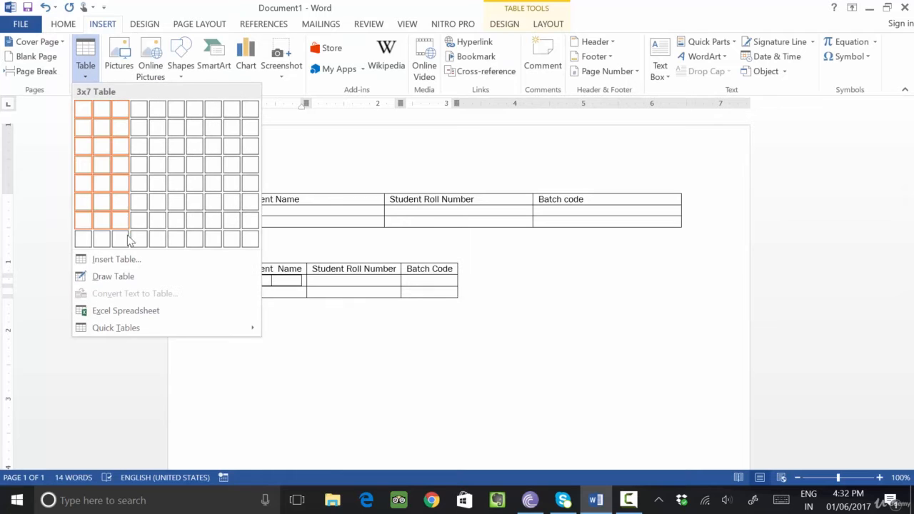
left_click(113, 276)
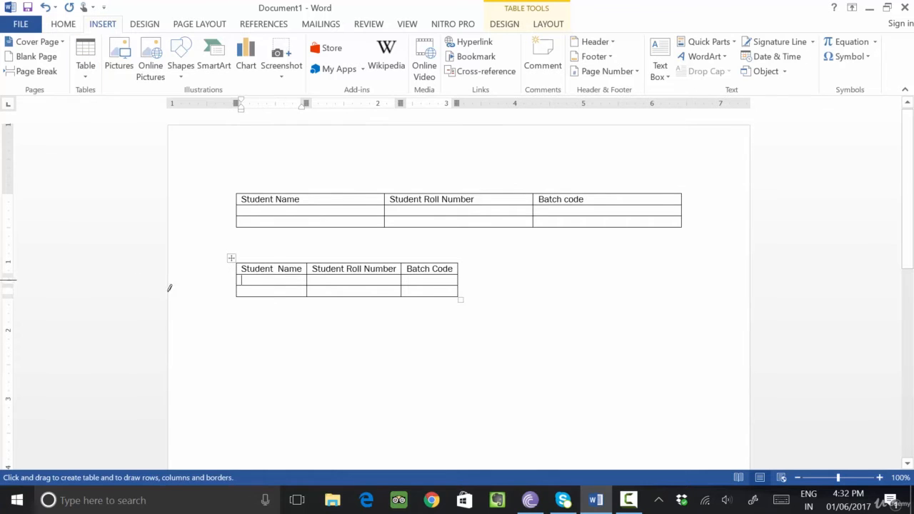
mouse_move(242, 331)
left_mouse_down()
mouse_move(376, 397)
mouse_move(555, 462)
mouse_move(604, 436)
mouse_move(589, 314)
mouse_move(650, 284)
mouse_move(645, 292)
left_mouse_up()
scroll(539, 316, "up", 3)
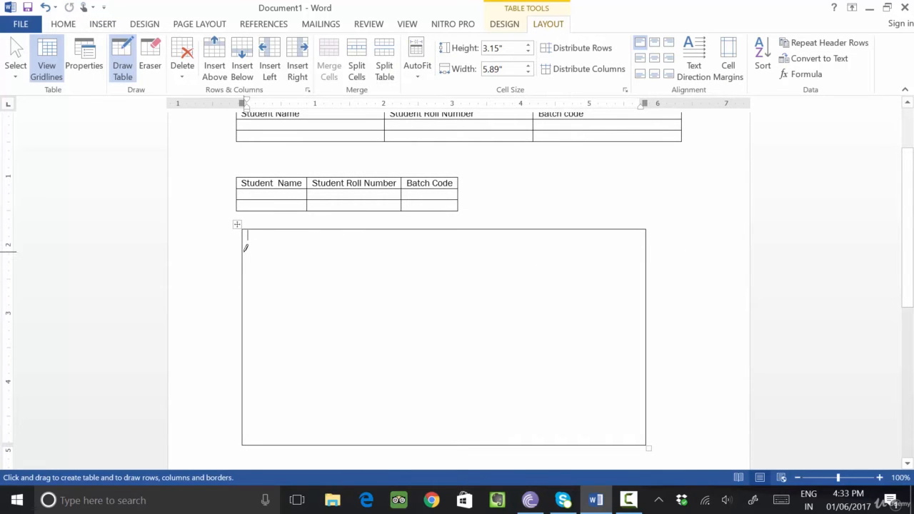
Draw seven horizontal lines across the drawn table to divide it into eight rows
mouse_move(244, 247)
left_mouse_down()
mouse_move(359, 248)
mouse_move(599, 278)
mouse_move(661, 262)
mouse_move(650, 260)
left_mouse_up()
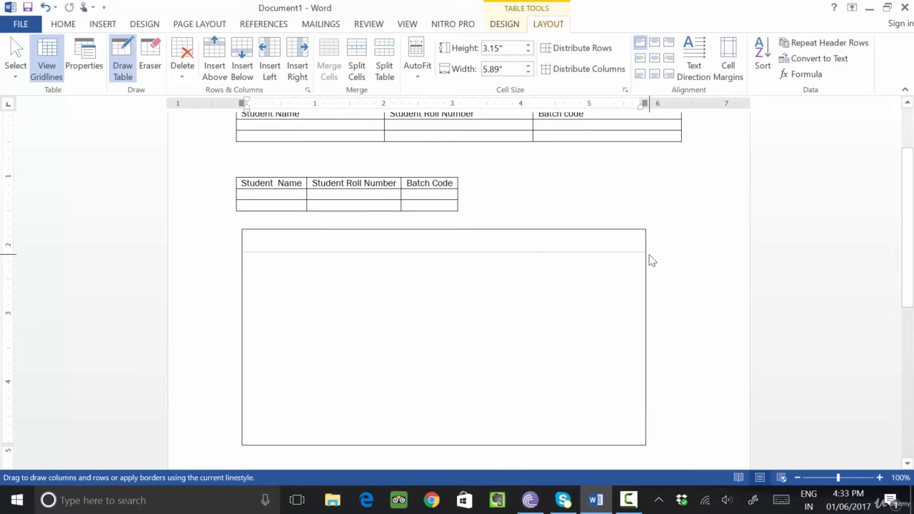
left_click_drag(277, 277, 573, 280)
left_click_drag(244, 308, 582, 314)
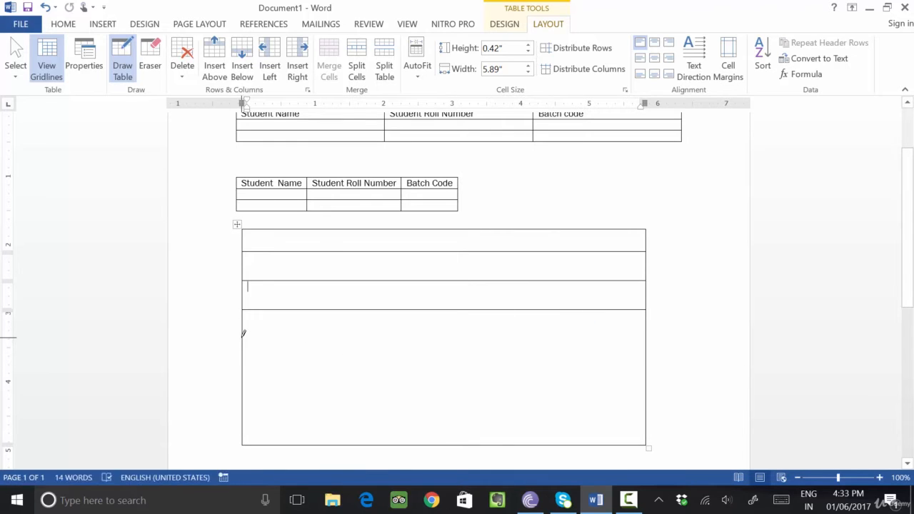
mouse_move(243, 333)
left_mouse_down()
mouse_move(606, 339)
mouse_move(554, 341)
left_mouse_up()
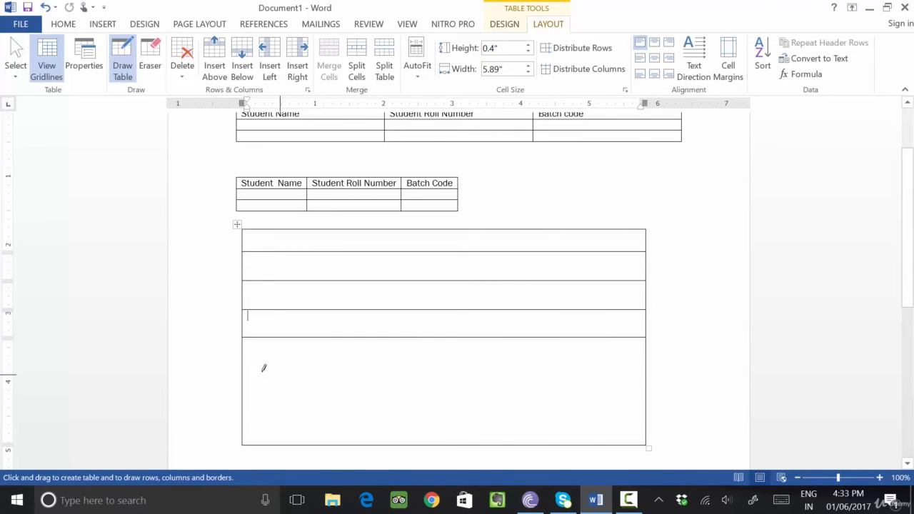
mouse_move(245, 366)
left_mouse_down()
mouse_move(612, 372)
mouse_move(598, 364)
left_mouse_up()
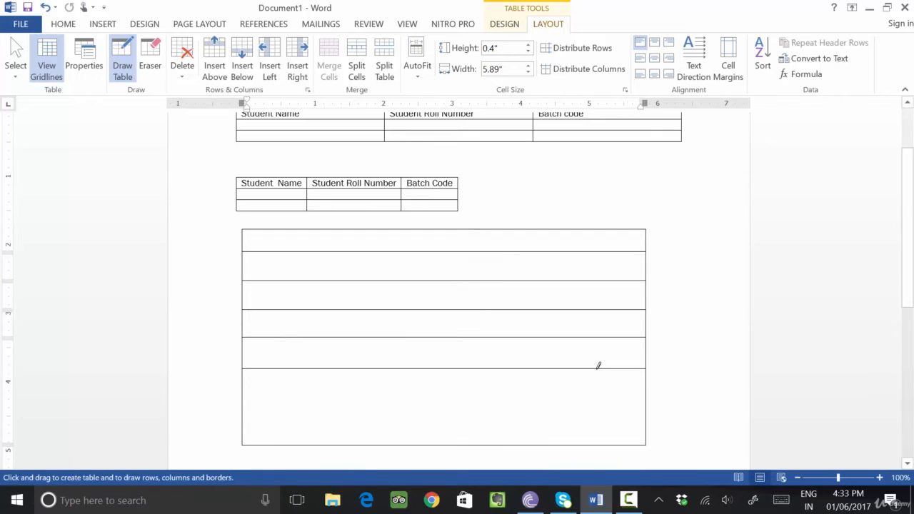
mouse_move(246, 400)
left_mouse_down()
mouse_move(497, 396)
mouse_move(571, 404)
left_mouse_up()
mouse_move(245, 421)
left_mouse_down()
mouse_move(557, 431)
mouse_move(655, 420)
left_mouse_up()
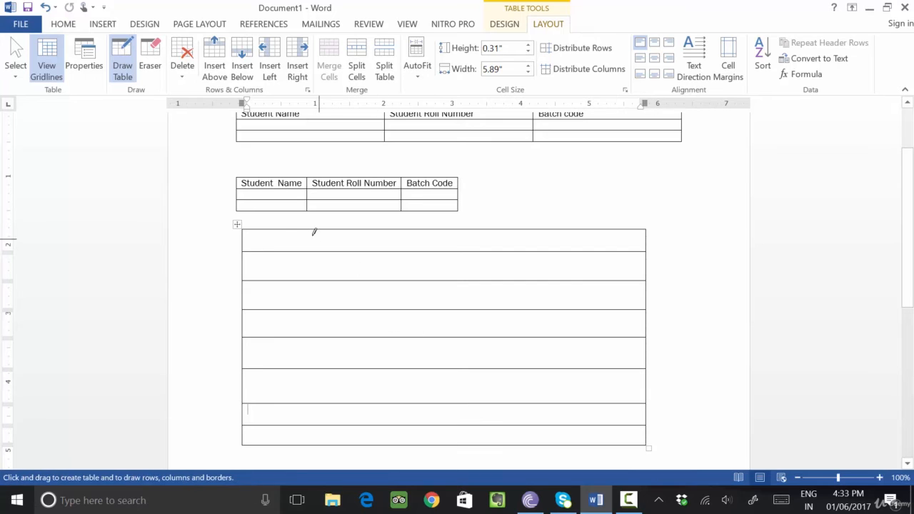
Draw six vertical lines through the drawn table to divide it into seven columns of varying width
left_click_drag(286, 229, 286, 442)
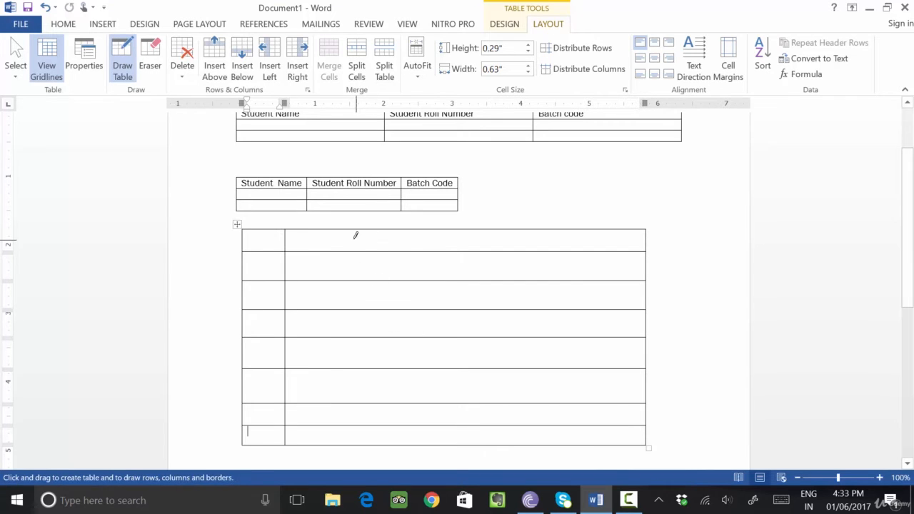
mouse_move(345, 231)
left_mouse_down()
mouse_move(353, 338)
mouse_move(345, 443)
left_mouse_up()
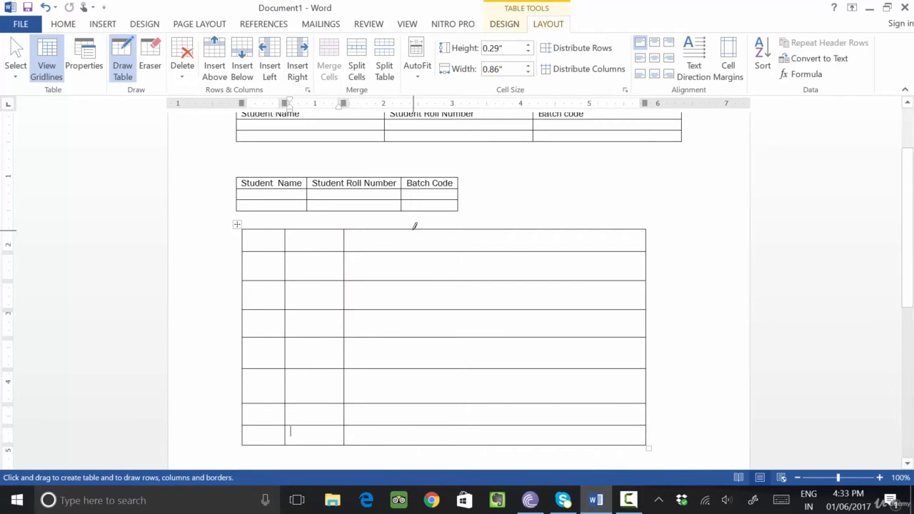
left_click_drag(414, 230, 416, 443)
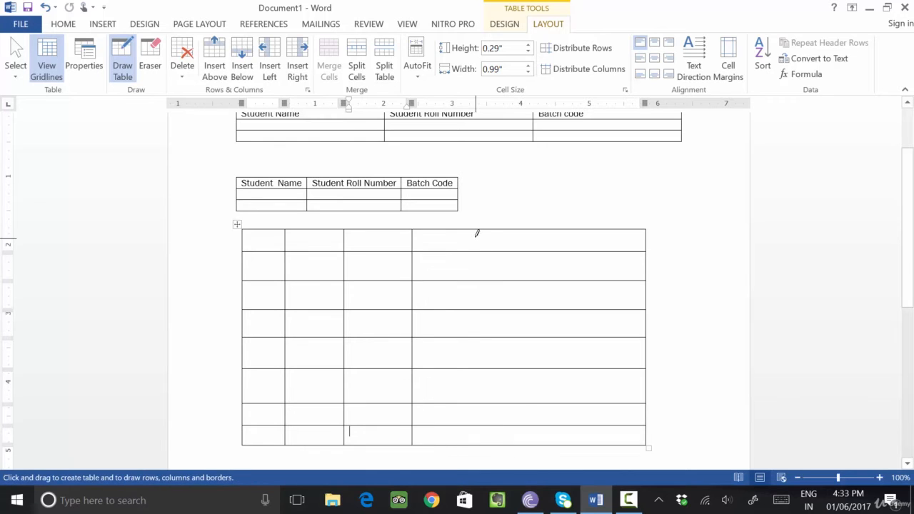
left_click_drag(477, 233, 475, 443)
mouse_move(551, 228)
left_mouse_down()
mouse_move(550, 436)
mouse_move(535, 424)
mouse_move(549, 443)
left_mouse_up()
mouse_move(502, 229)
left_mouse_down()
mouse_move(514, 418)
mouse_move(492, 443)
mouse_move(508, 434)
mouse_move(500, 438)
mouse_move(507, 446)
mouse_move(504, 437)
left_mouse_up()
key("ctrl+z")
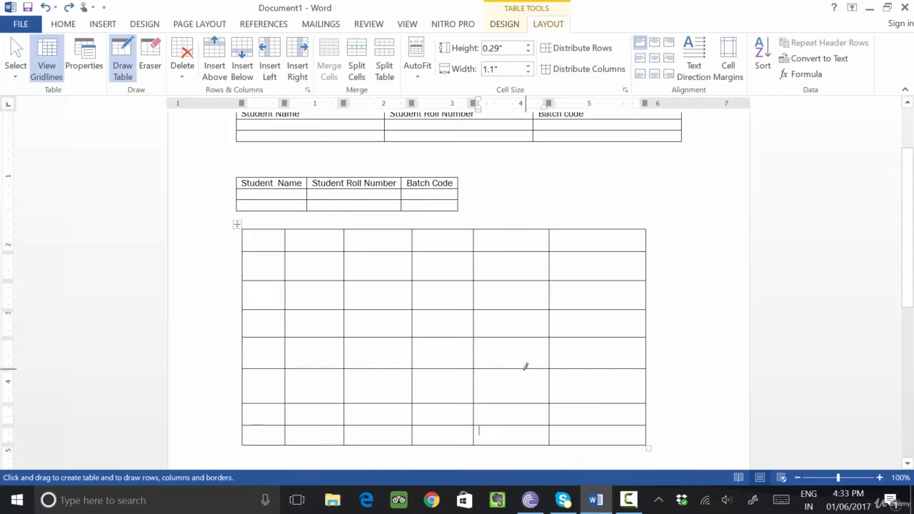
mouse_move(589, 229)
left_mouse_down()
mouse_move(604, 309)
mouse_move(593, 435)
left_mouse_up()
Close Document1 without saving its changes and create a new blank document
scroll(439, 279, "down", 8)
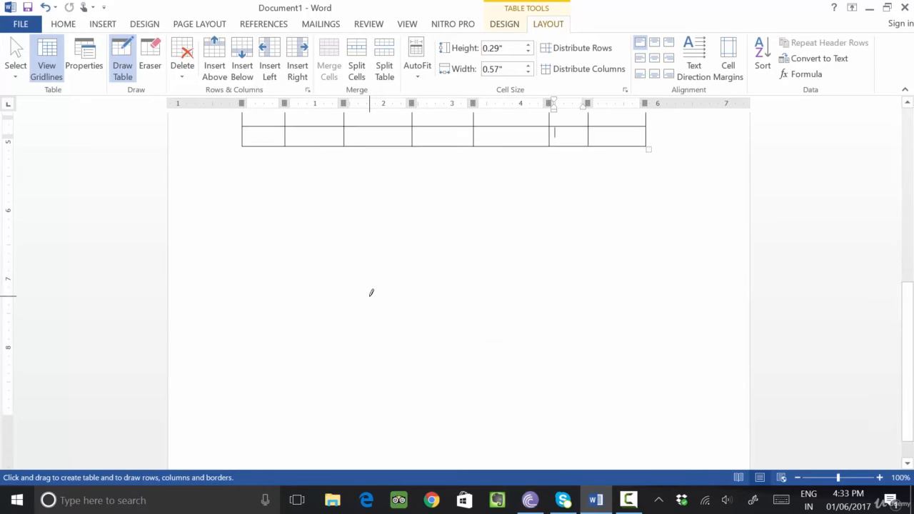
scroll(370, 292, "up", 4)
key("alt+F4")
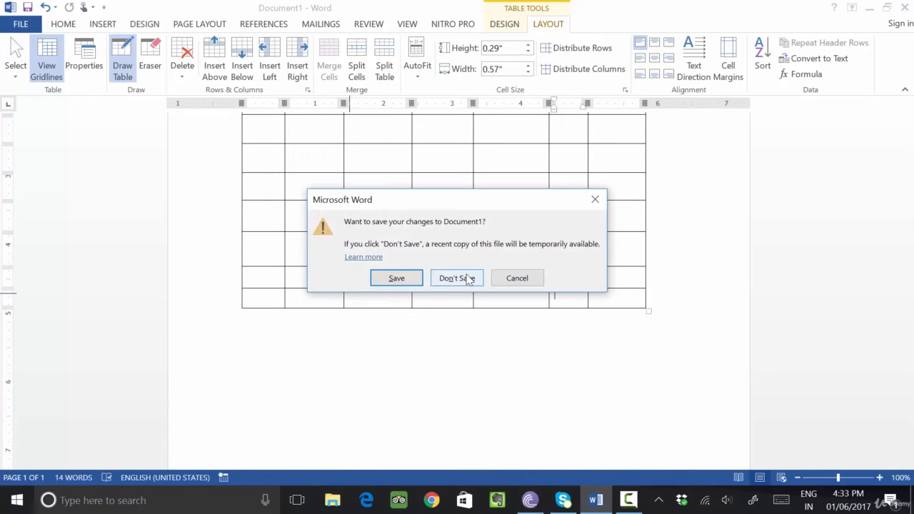
left_click(468, 279)
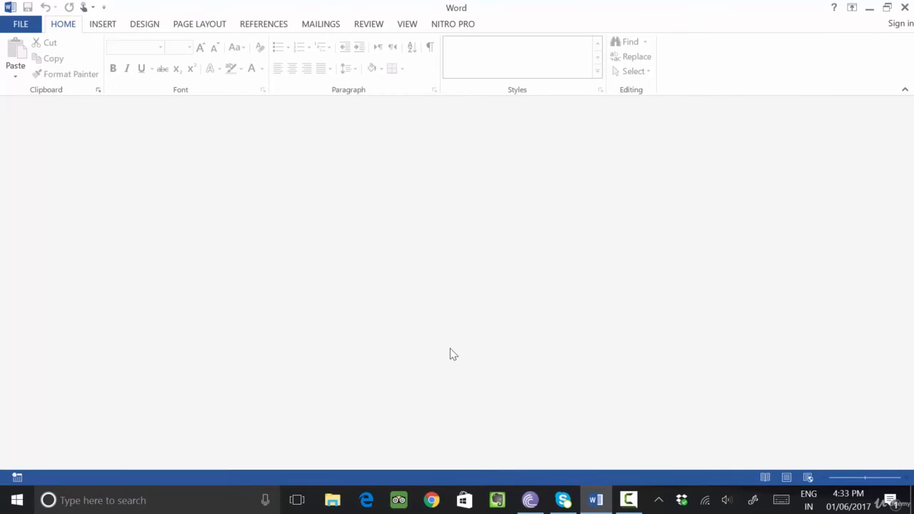
key("ctrl+n")
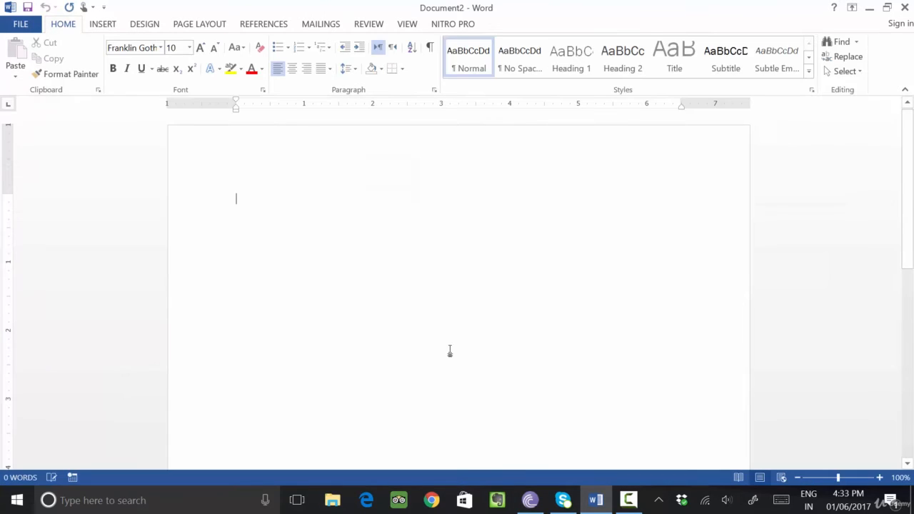
left_click(104, 24)
left_click(80, 83)
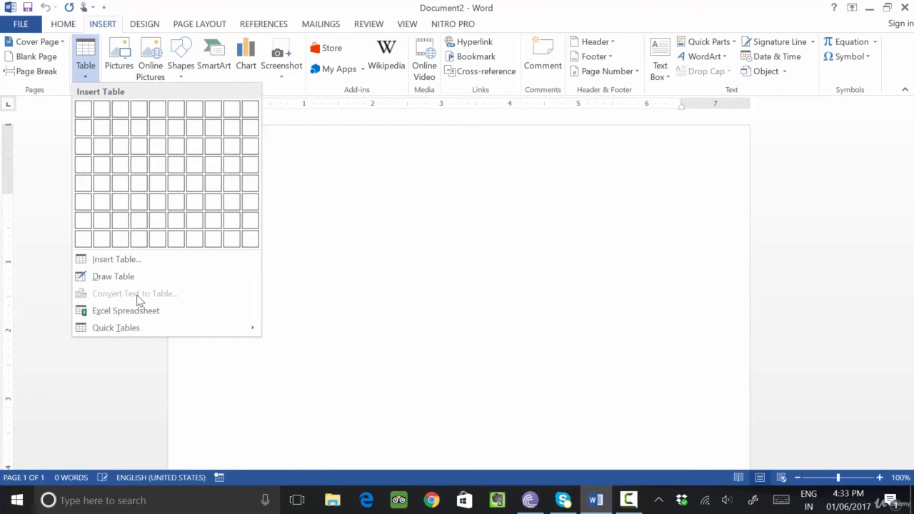
left_click(280, 216)
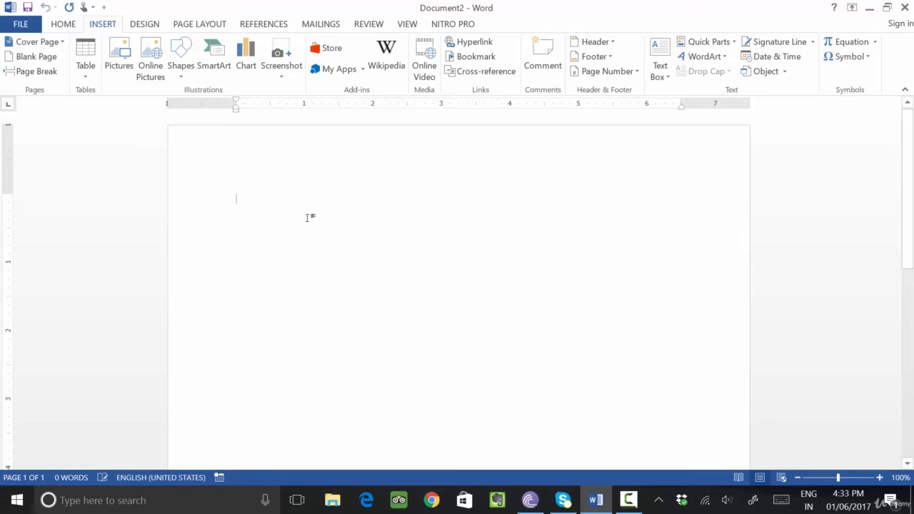
Enter two tab-separated lines of plain text: "S.N", "Name", "Marks" as headings, and "01", "A", "34" below them
type("Ro")
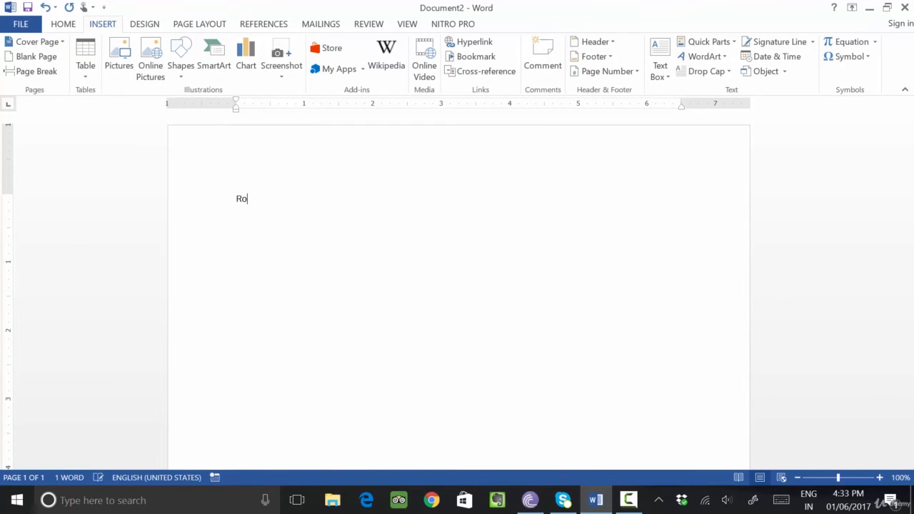
type("l")
key("BackSpace")
key("BackSpace")
key("BackSpace")
type("S.N\tName")
key("Tab")
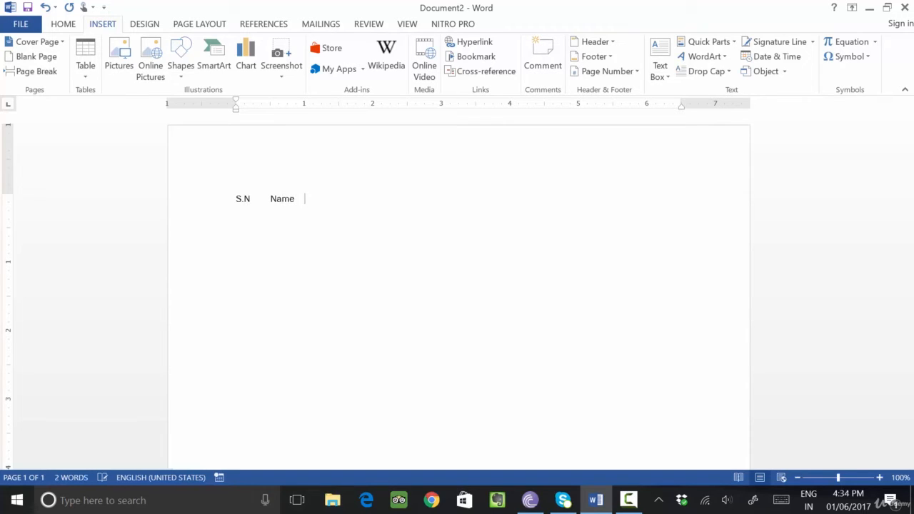
key("Return")
type("01")
key("Return")
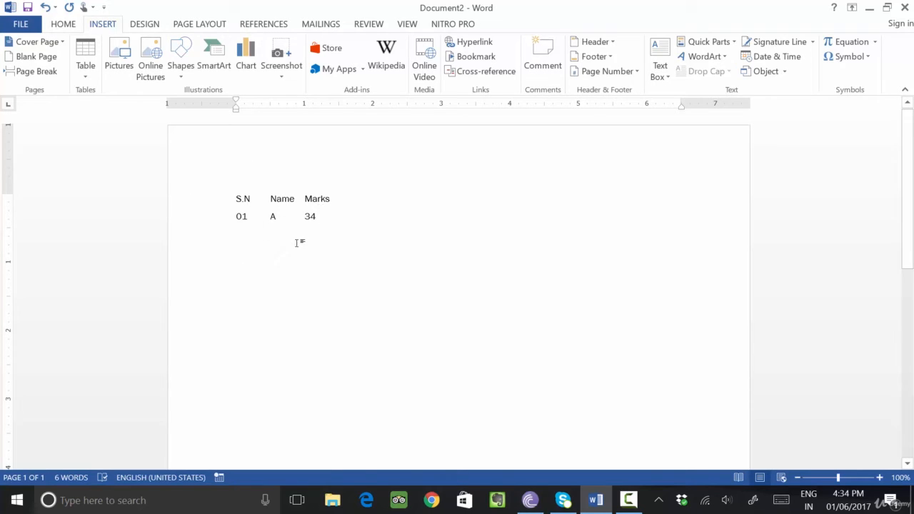
Convert the two lines of plain text into a three-column table, separating the text at tabs
left_click(92, 76)
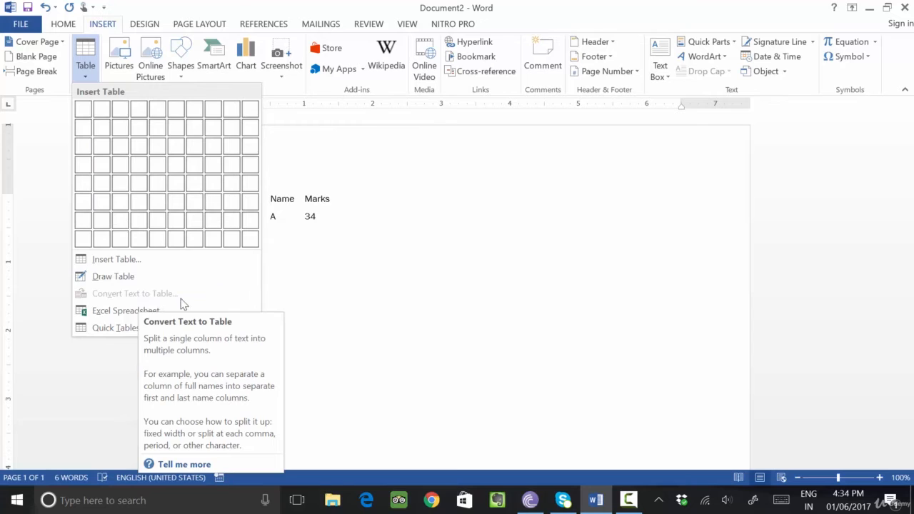
left_click(311, 304)
left_click_drag(236, 197, 328, 225)
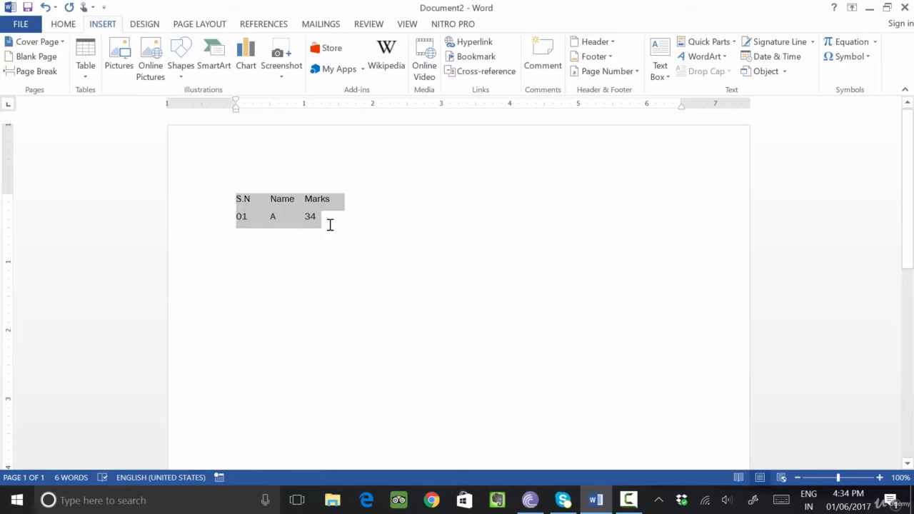
left_click(89, 76)
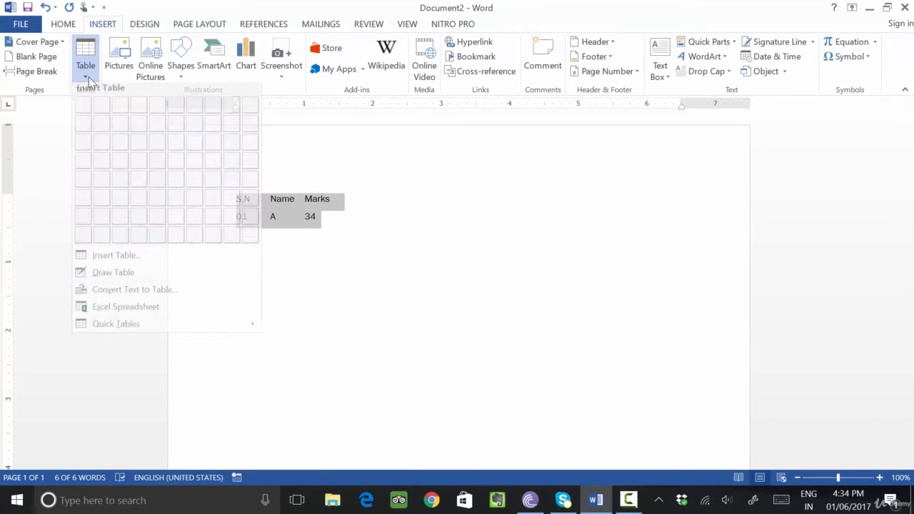
left_click(129, 294)
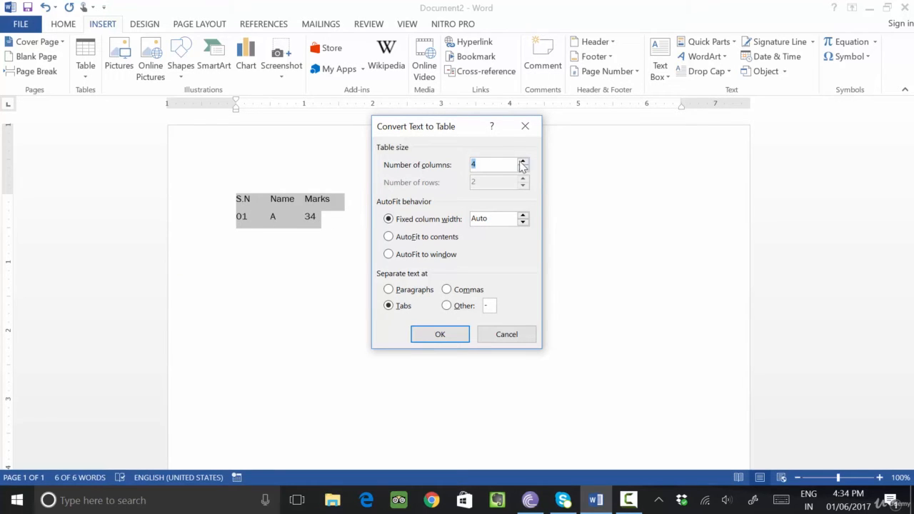
left_click(441, 335)
left_click(418, 318)
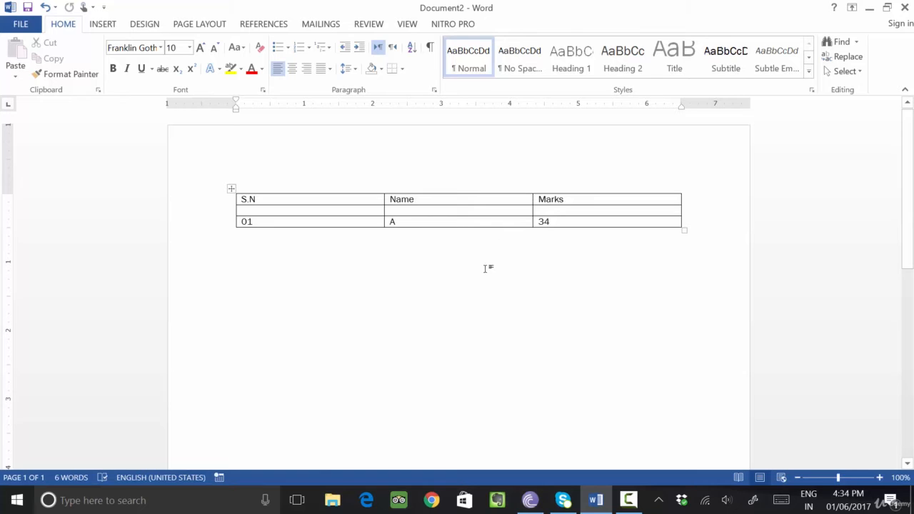
Clear the converted table's text and delete the table so that the document is blank
left_click(231, 188)
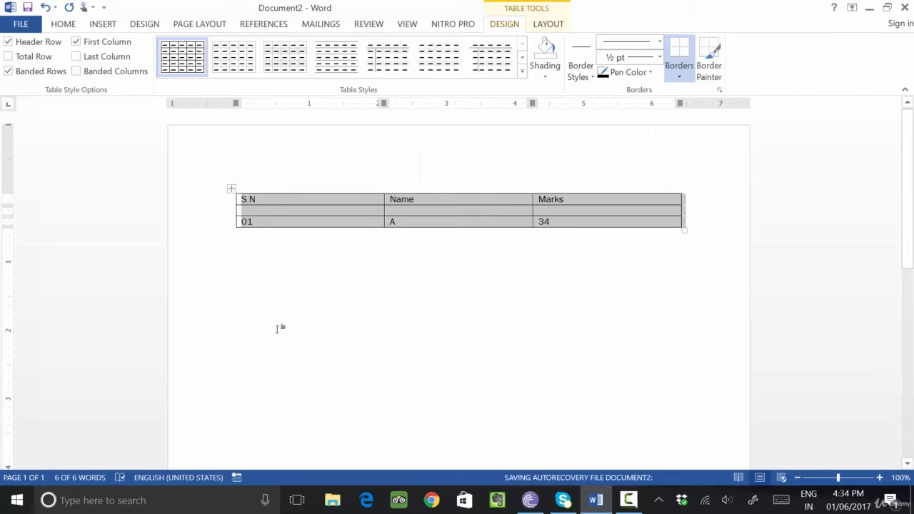
key("Delete")
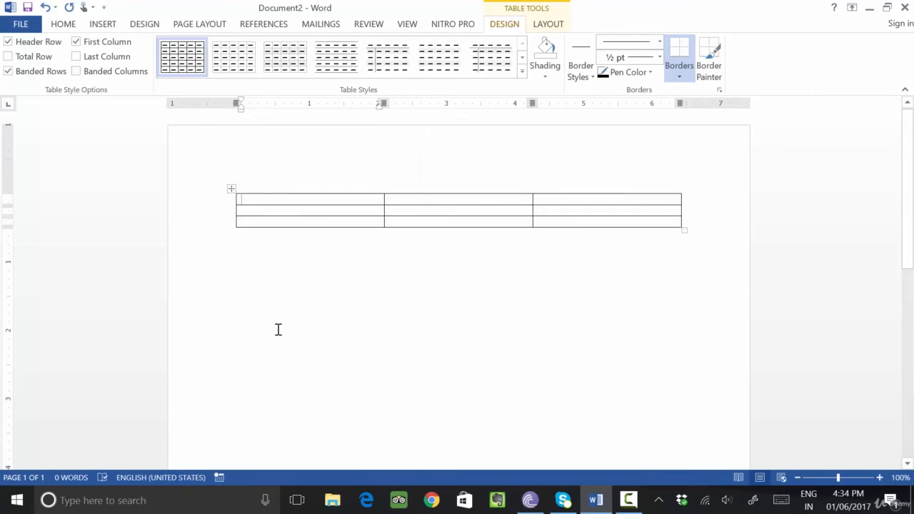
left_click(285, 314)
key("Return")
key("Return")
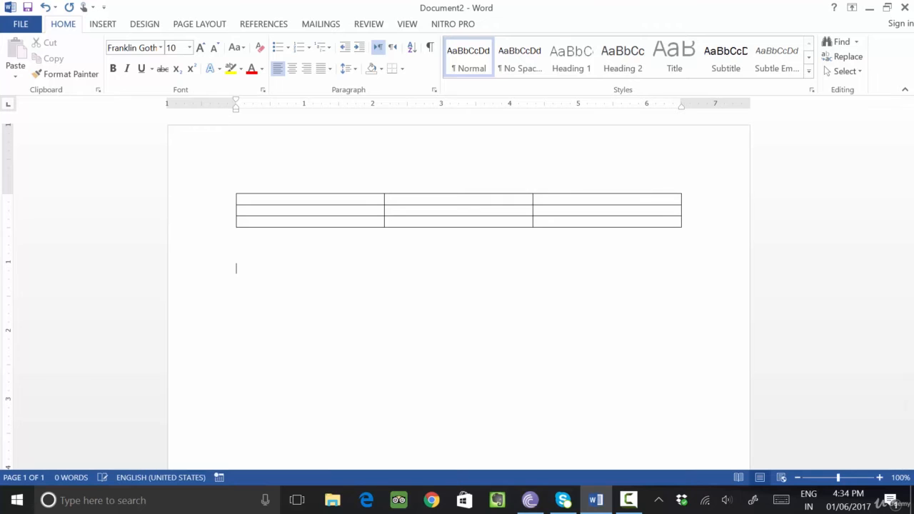
key("ctrl+a")
key("Delete")
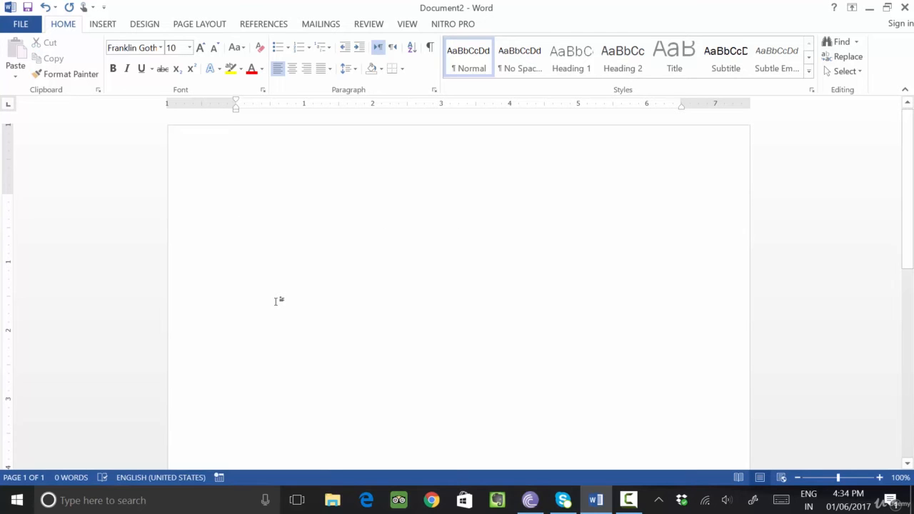
Insert an embedded Excel spreadsheet and narrow its frame to show only columns A to C
left_click(102, 23)
left_click(86, 79)
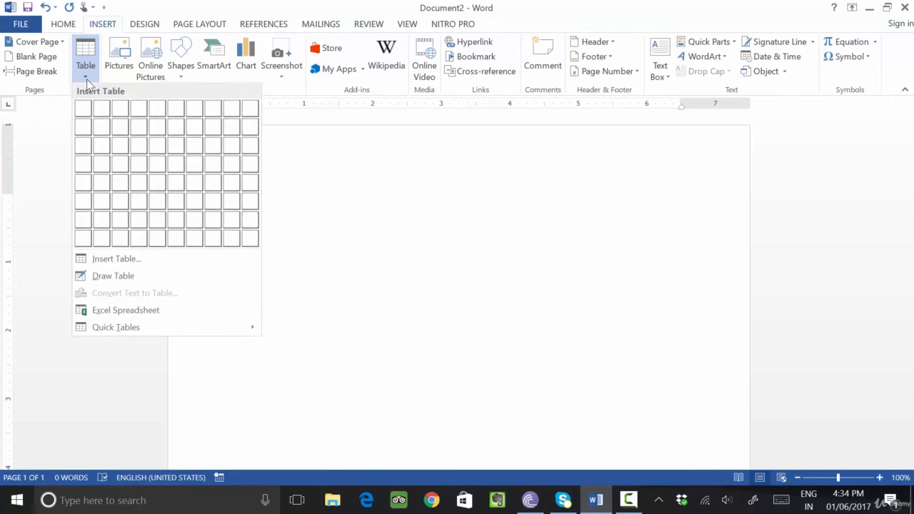
left_click(118, 314)
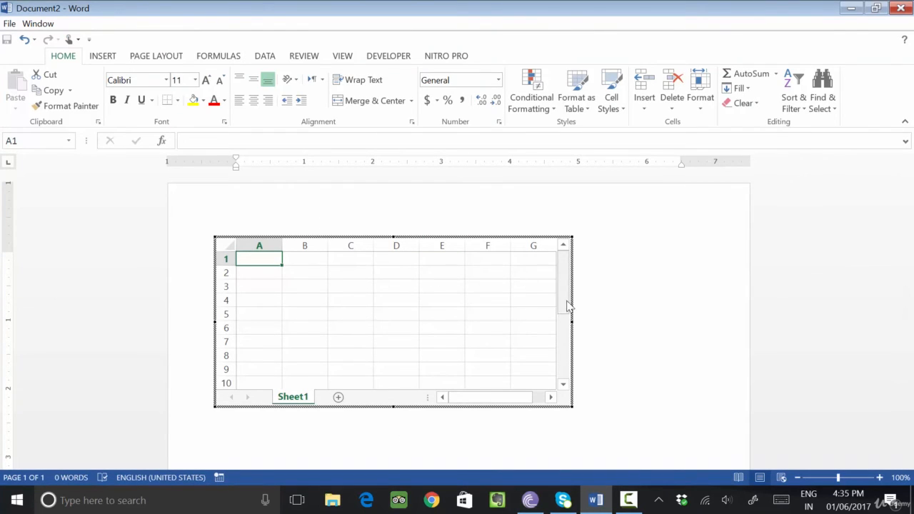
left_click_drag(572, 321, 373, 299)
type("Roll")
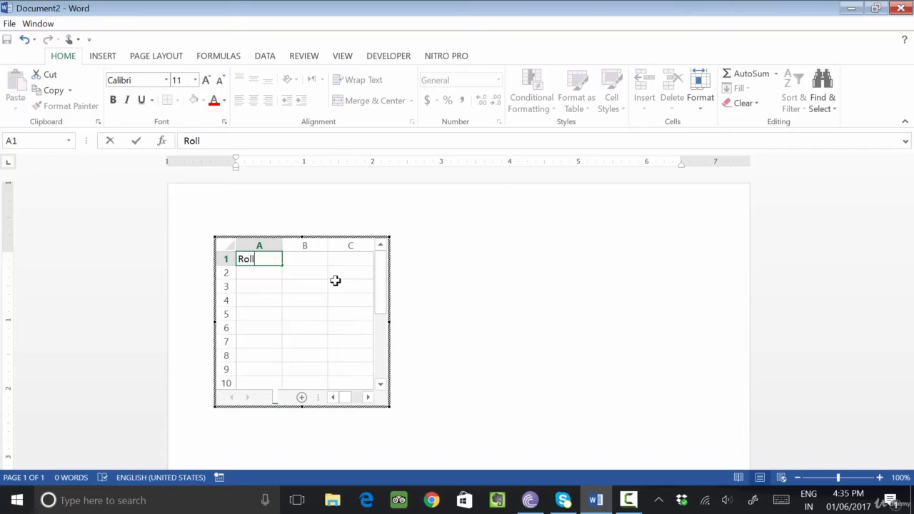
key("Return")
key("Up")
Enter the headings "S.N", "Student Name" and "Marks" in A1 to C1 and widen column B to fit its heading
type("S")
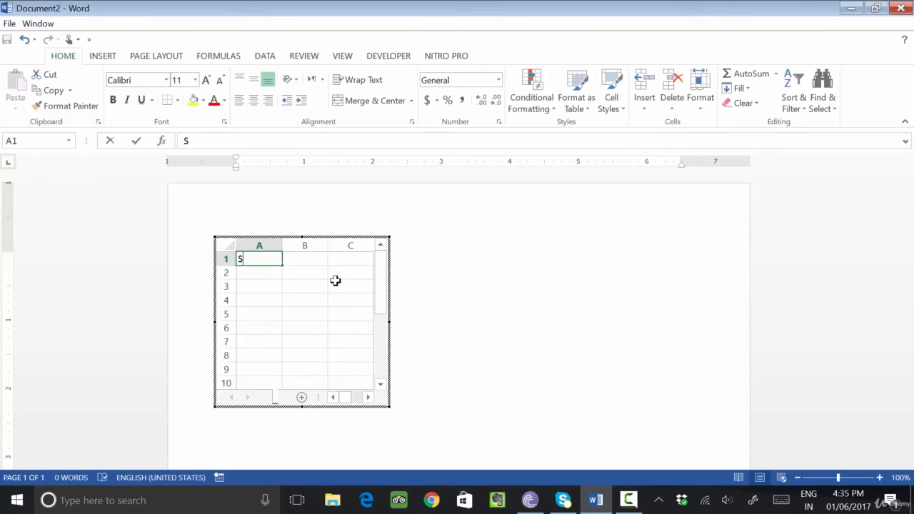
type(".N")
key("Tab")
type("Student")
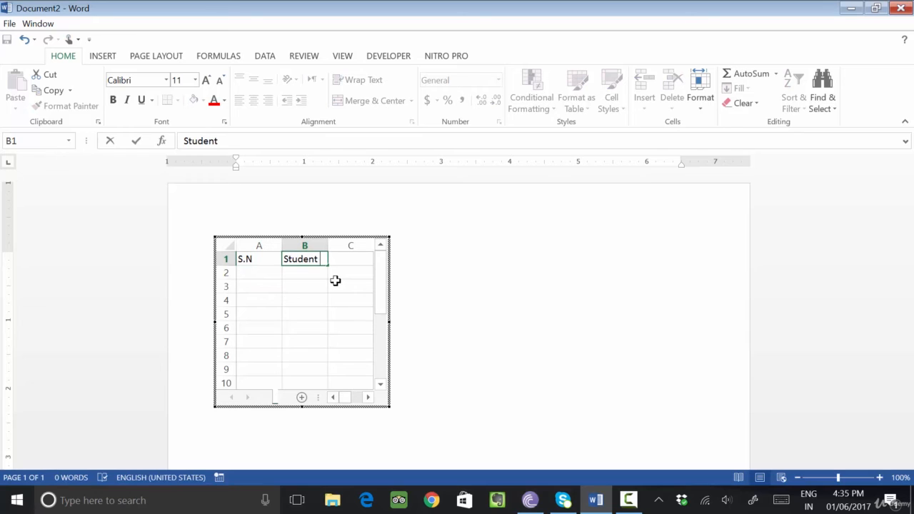
type(" Name")
key("Return")
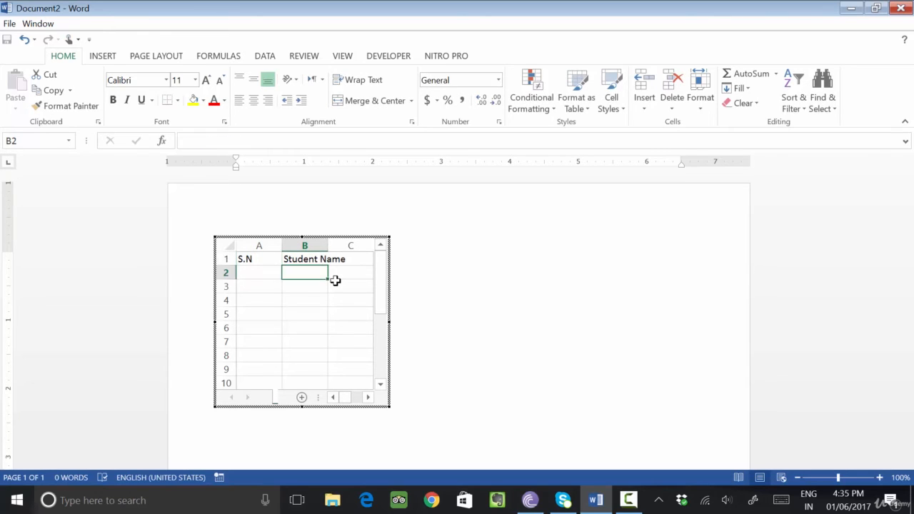
key("Up")
key("Right")
type("Marks")
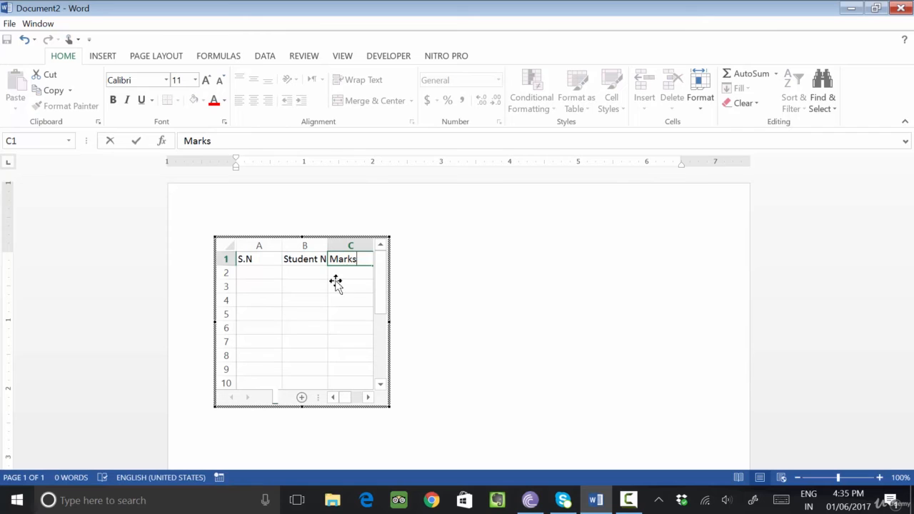
key("Return")
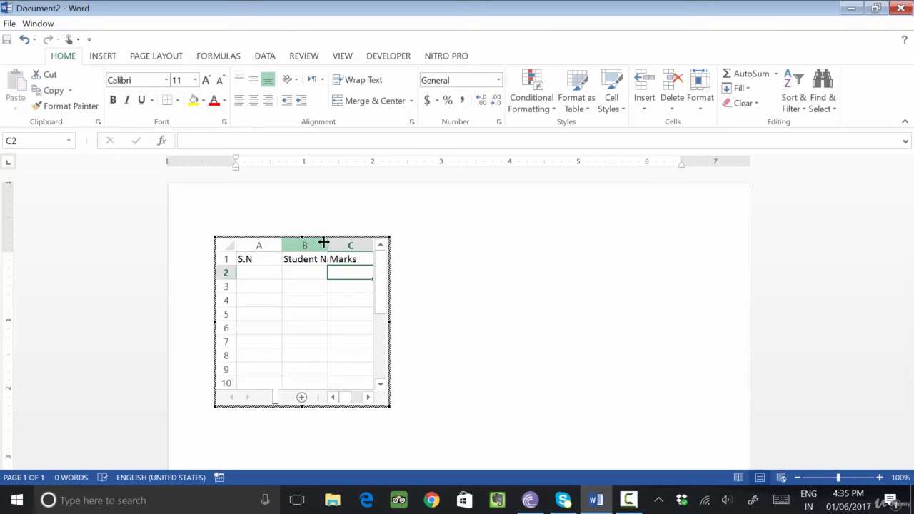
left_click_drag(327, 244, 353, 245)
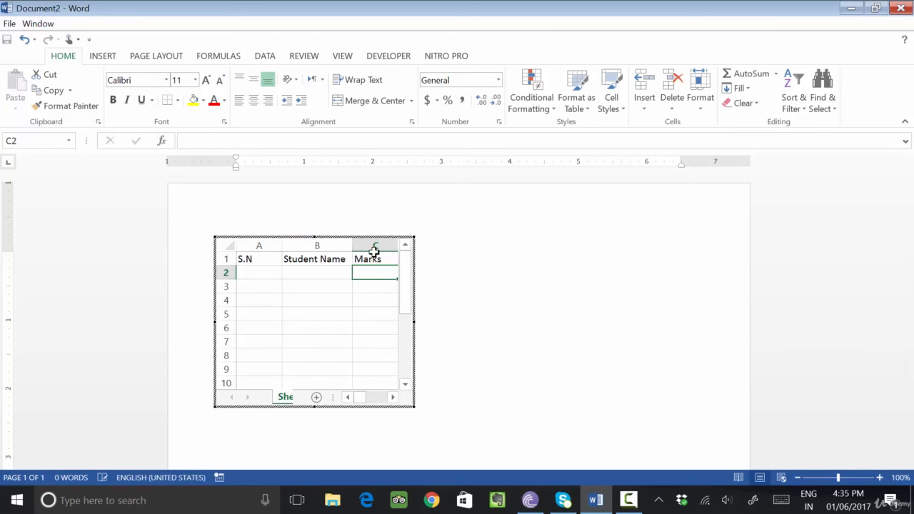
Enter 1 in A2 and fill the series down to number A2 to A10 from 1 to 9
left_click(268, 276)
type("1")
key("Return")
key("Return")
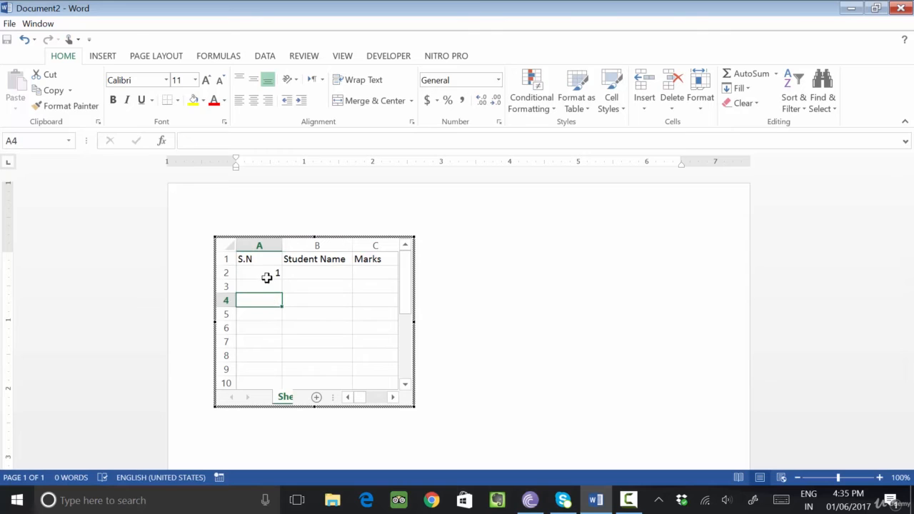
left_click(266, 277)
left_click_drag(282, 279, 289, 385)
Fill the Student Name column with the letters A to G in B2 to B8
left_click(318, 275)
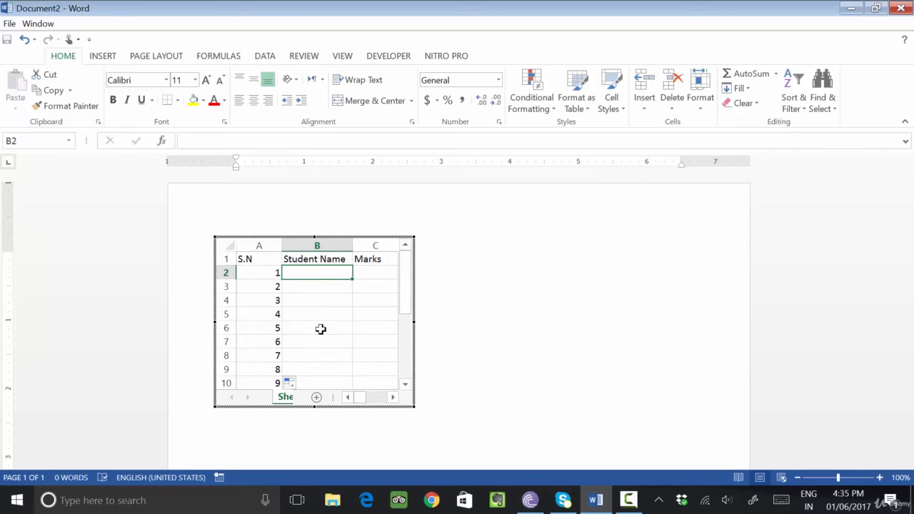
type("A")
key("Return")
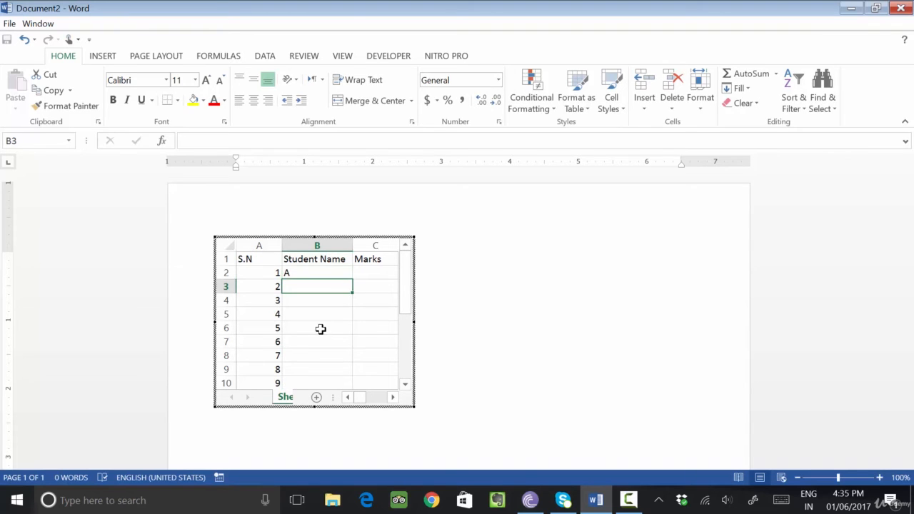
type("B")
key("Return")
type("C")
key("Return")
type("D")
key("Return")
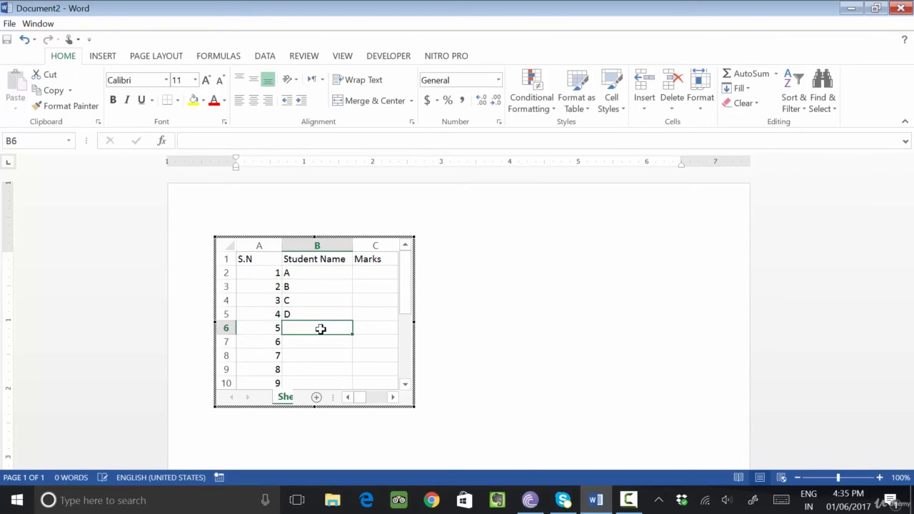
type("E")
key("Return")
type("F")
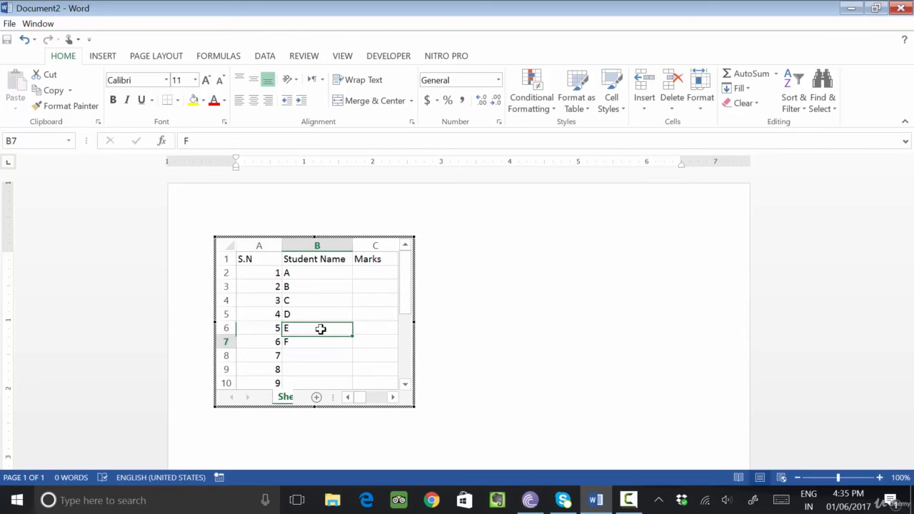
key("Return")
type("G")
key("Return")
type("G")
key("Up")
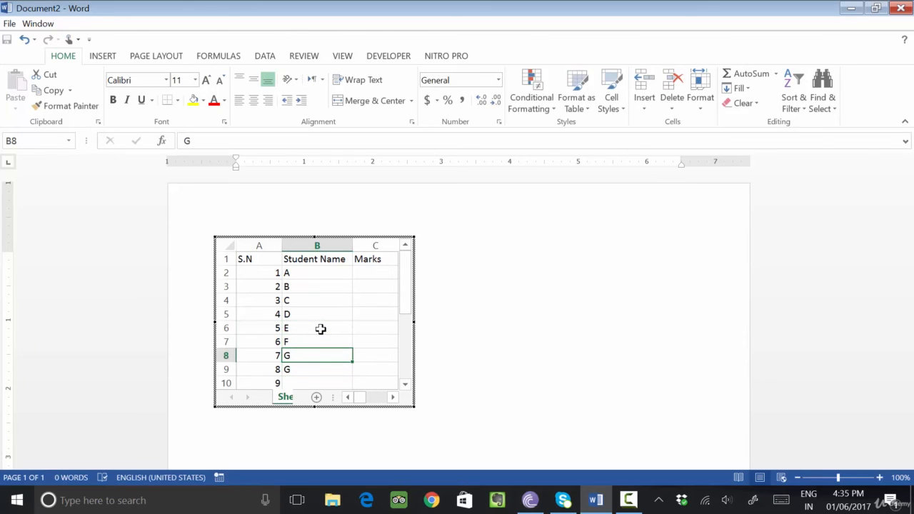
type("I")
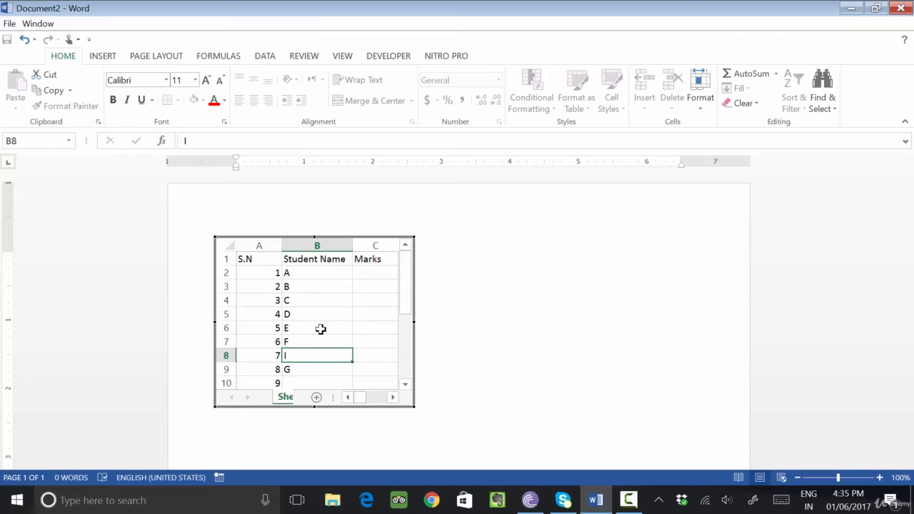
key("Return")
key("Return")
key("Up")
key("Up")
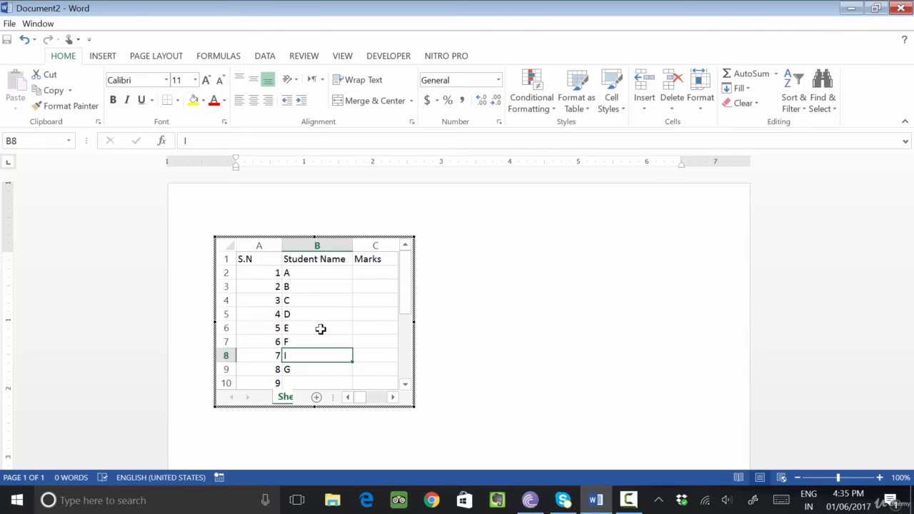
type("G")
key("Return")
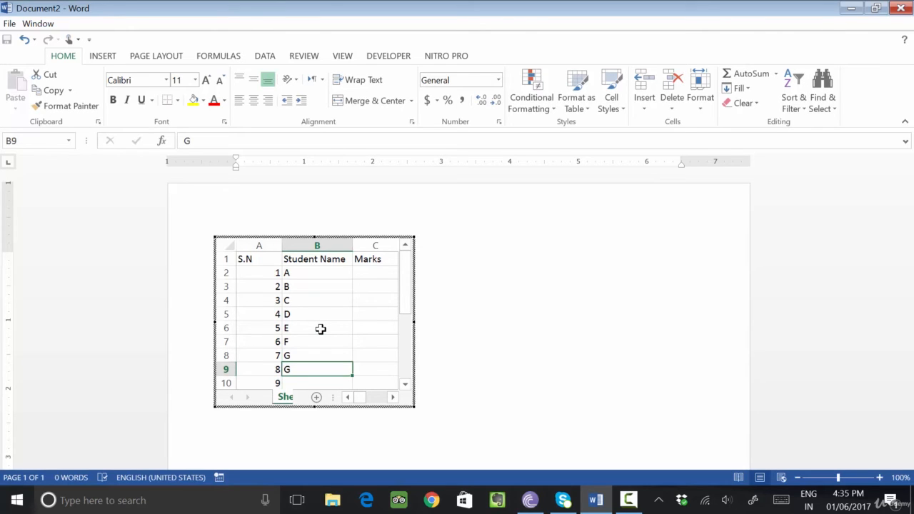
Complete the Student Name column with H in B9 and I in B10
type("H")
key("Return")
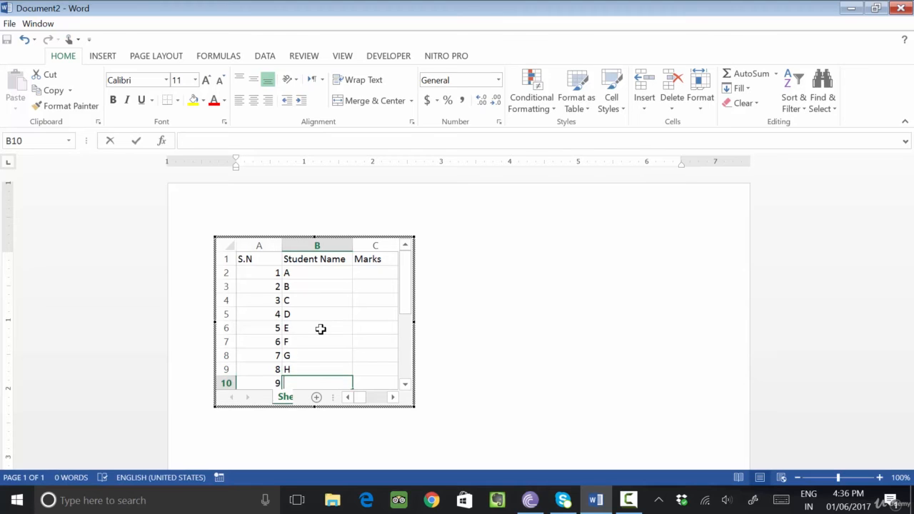
type("I")
key("Return")
Enter the marks 34, 43, 22, 34, 34, 22, 32, 24 and 24 in C2 to C10 and exit the embedded spreadsheet
scroll(329, 325, "up", 1)
left_click(382, 275)
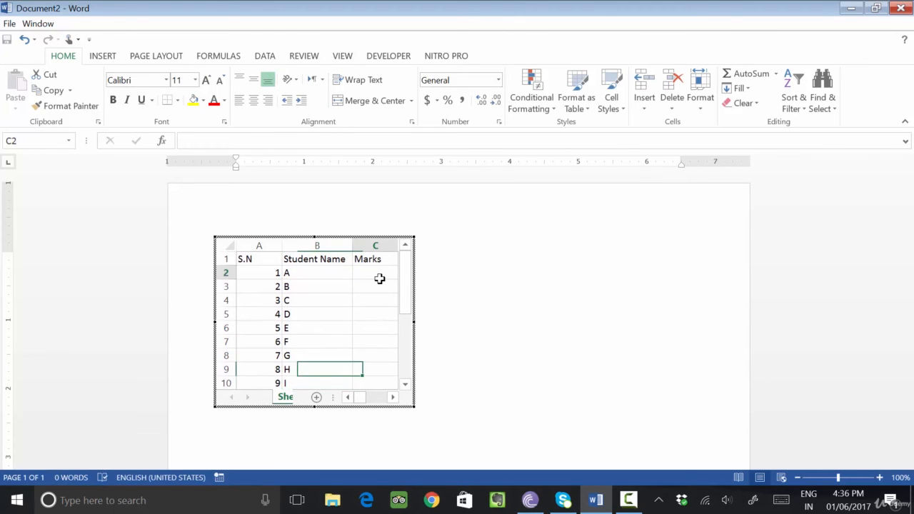
type("34")
key("Return")
type("43")
key("Return")
type("22")
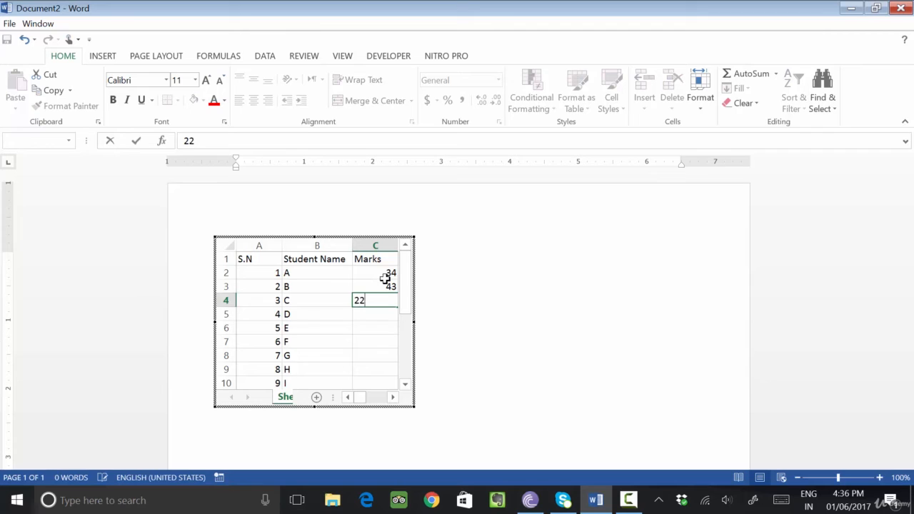
key("Return")
type("34")
key("Return")
type("3")
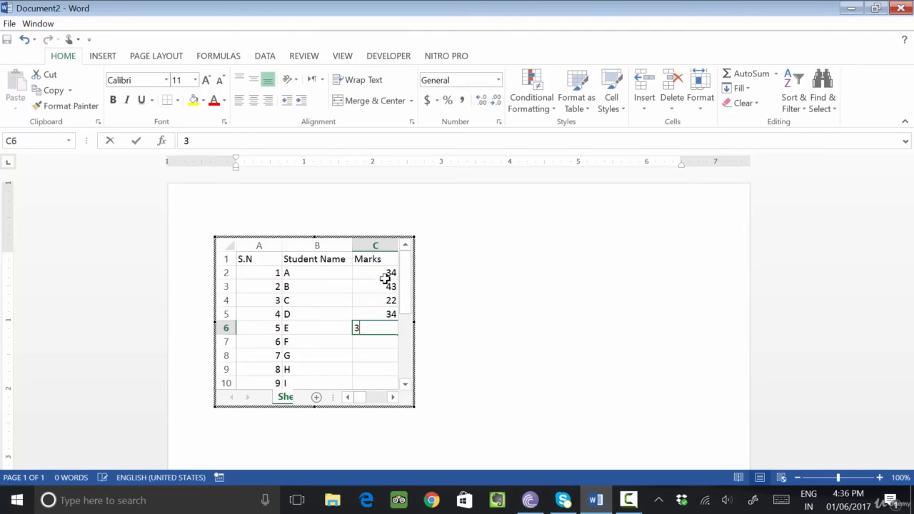
type("4")
key("Return")
type("22")
key("Return")
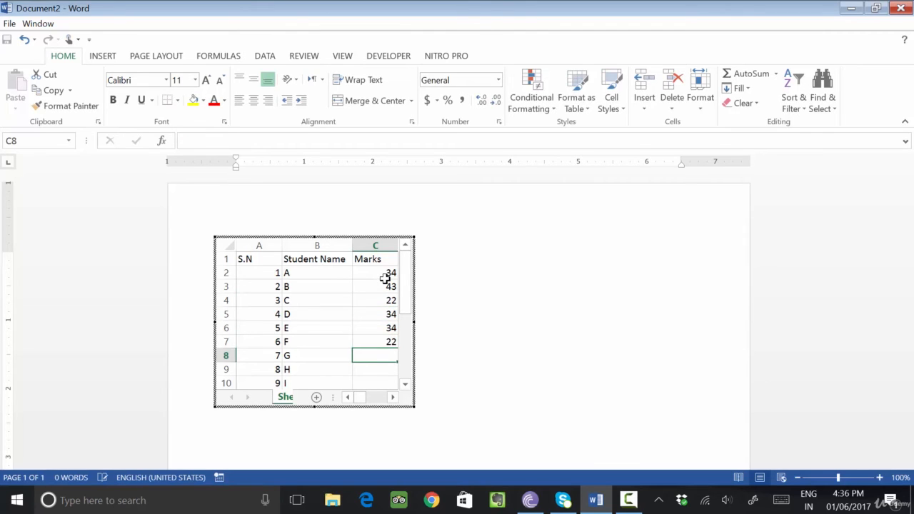
type("32")
key("Return")
type("24")
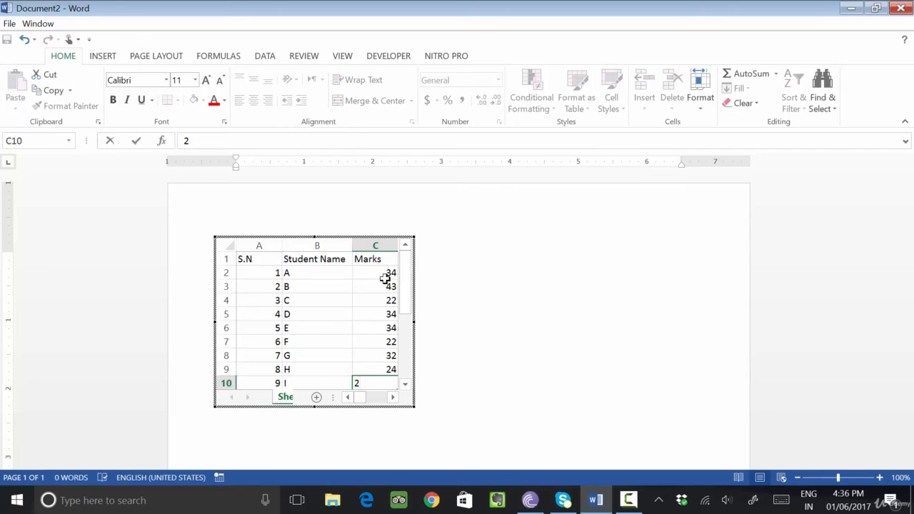
type("4")
key("Return")
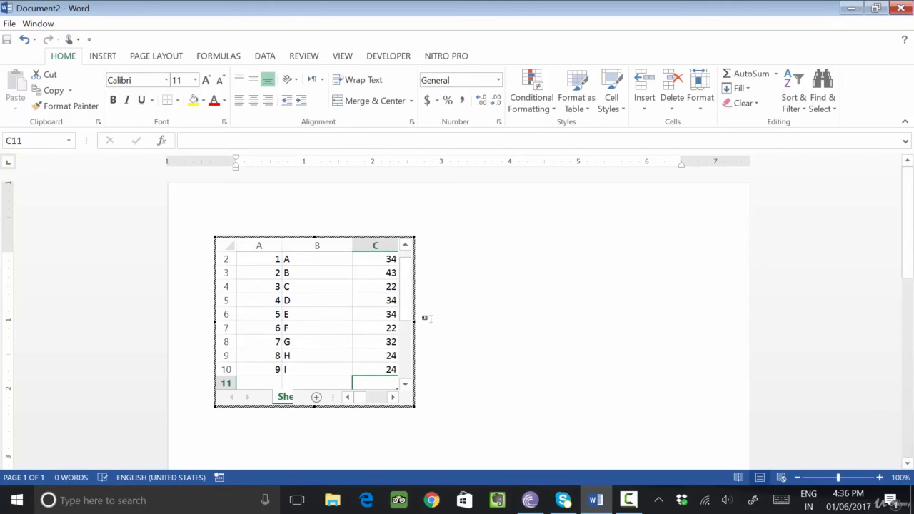
left_click(578, 292)
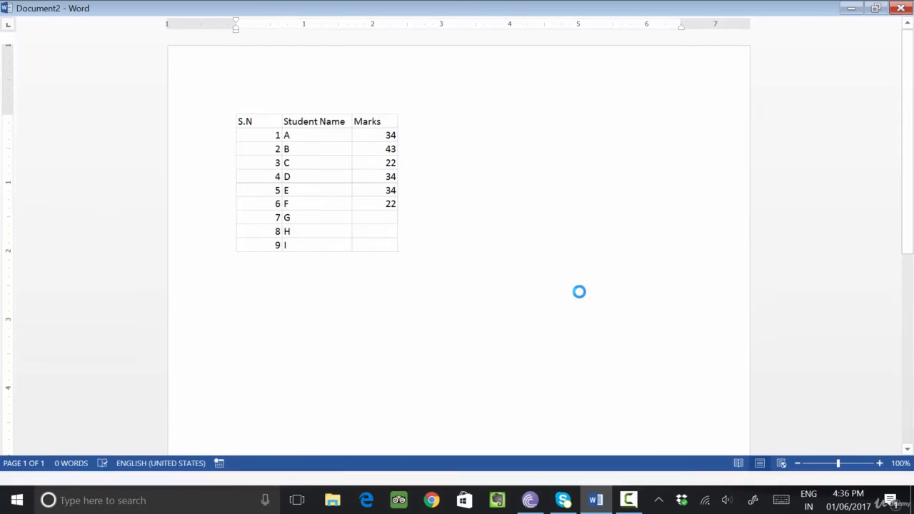
Reopen the embedded student marks spreadsheet for editing and return to the document
left_click(300, 257)
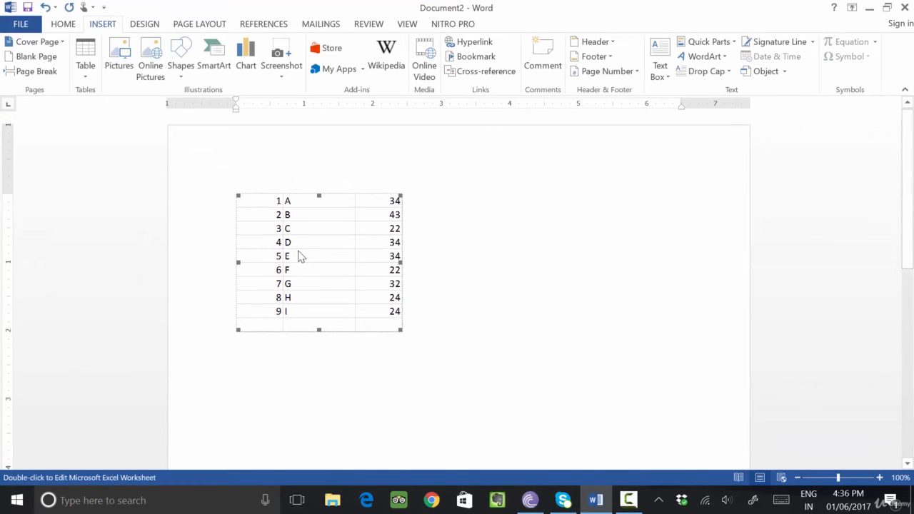
double_click(301, 247)
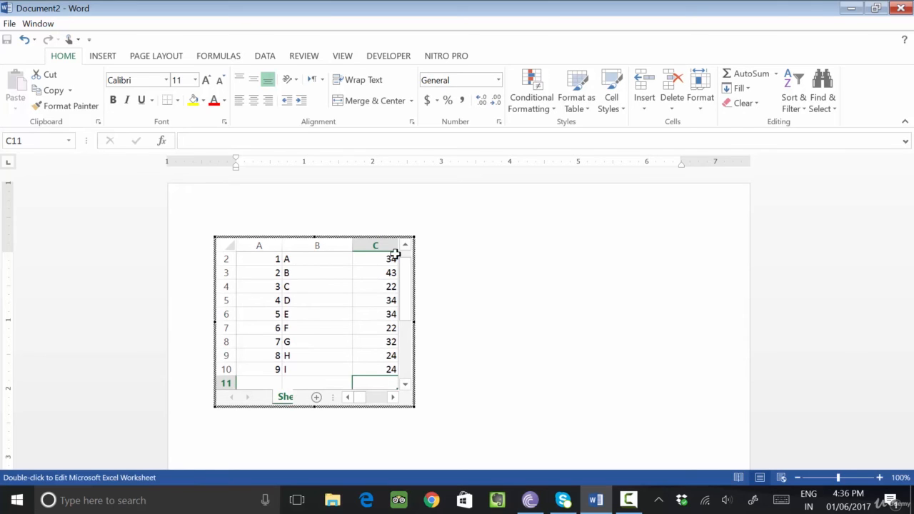
left_click(488, 268)
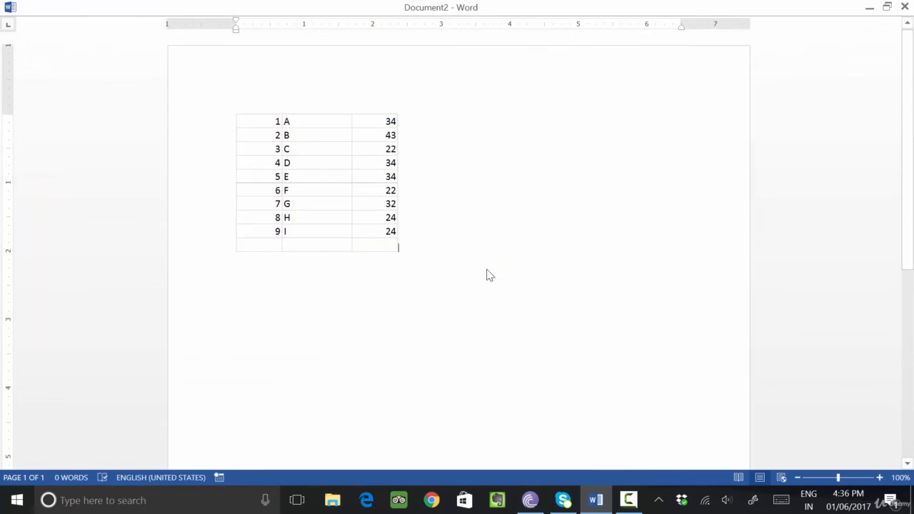
Insert the Tabular List quick table below the embedded student marks spreadsheet
left_click(86, 61)
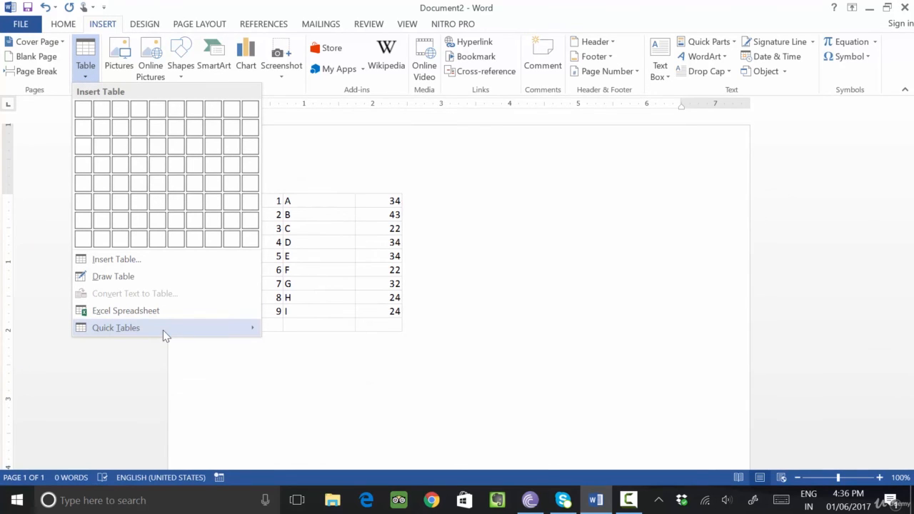
mouse_move(163, 330)
scroll(386, 305, "down", 6)
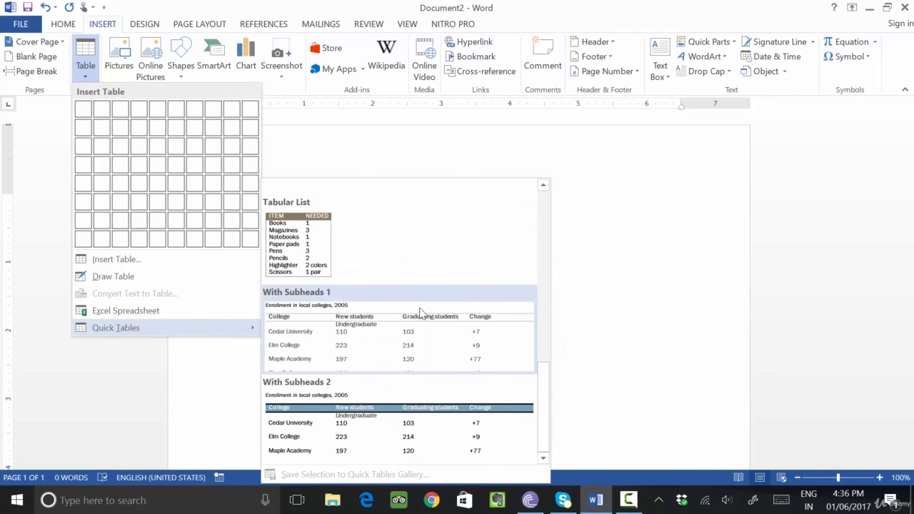
left_click(307, 230)
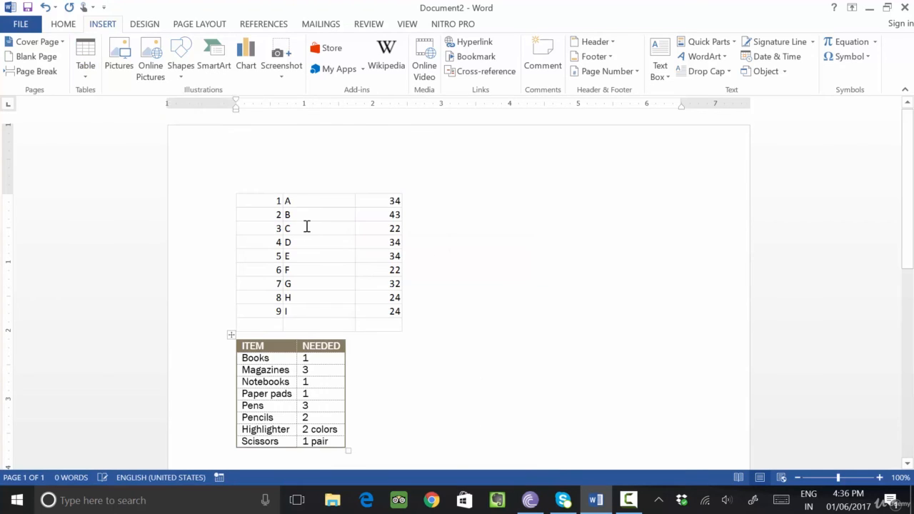
Change the needed quantities to Books 23, Magazines 33, Notebooks 132, Paper pads 12, Pens 31 and Pencils 23
double_click(306, 359)
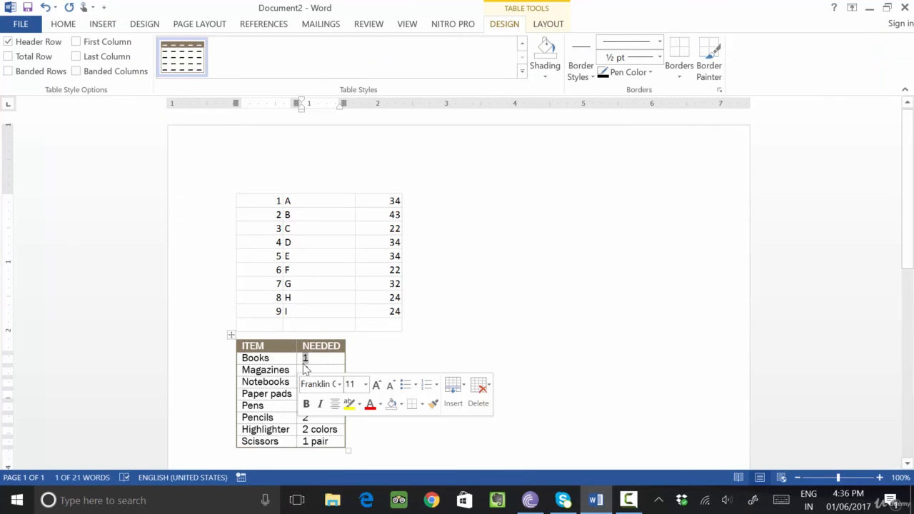
type("23")
left_click(329, 373)
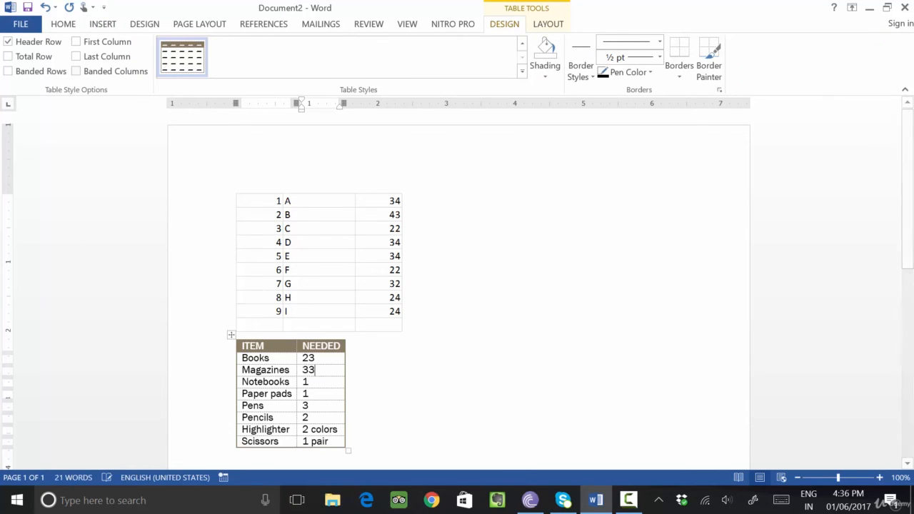
type("3")
type("2")
type("3")
left_click(415, 375)
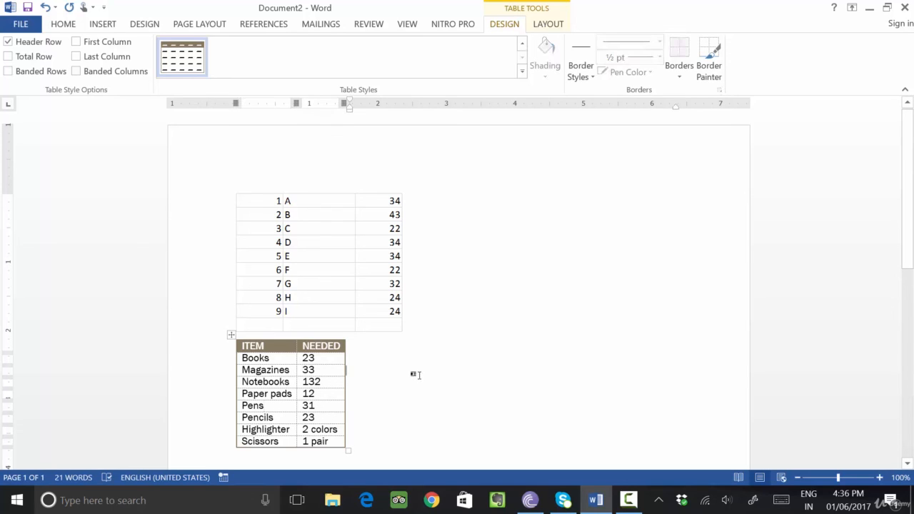
Select the whole item table and enable its First Column, Last Column and Total Row style options
left_click(230, 335)
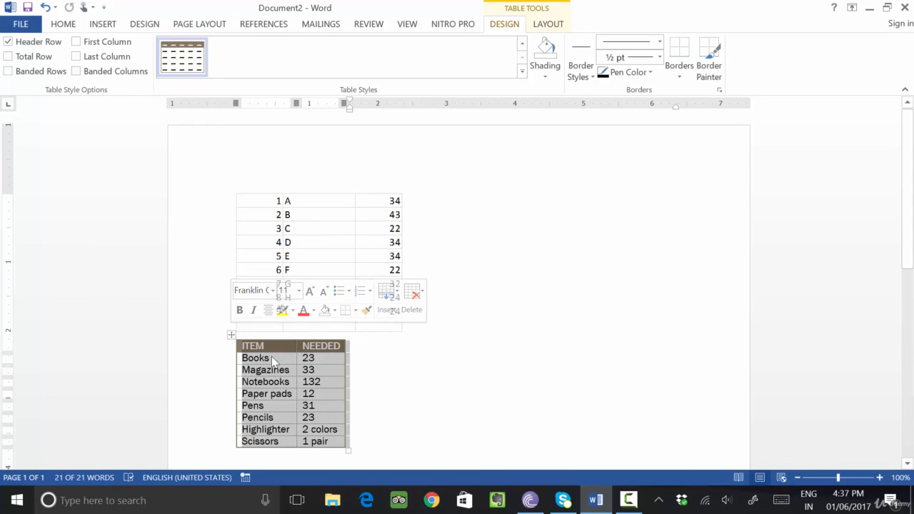
left_click(76, 41)
left_click(77, 56)
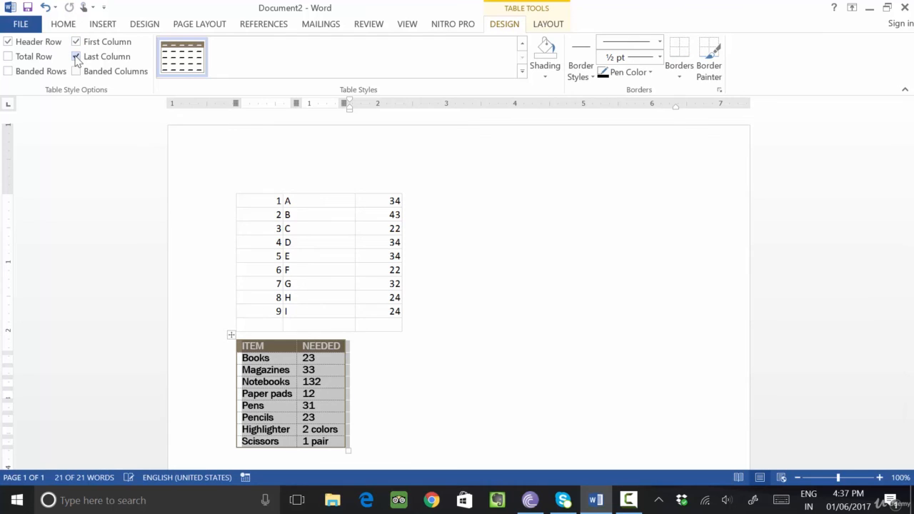
left_click(26, 59)
left_click(25, 58)
left_click(26, 59)
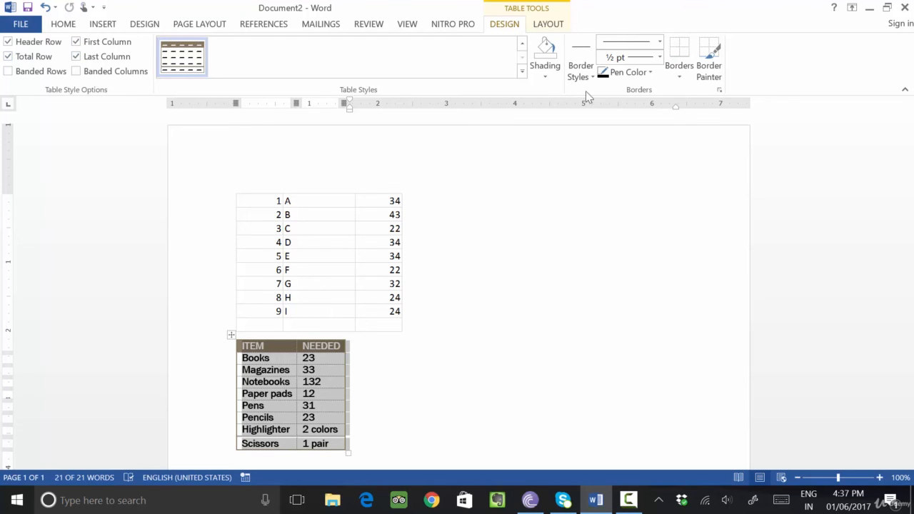
Apply the black table style with italic text and a right-aligned first column to the item table
left_click(522, 71)
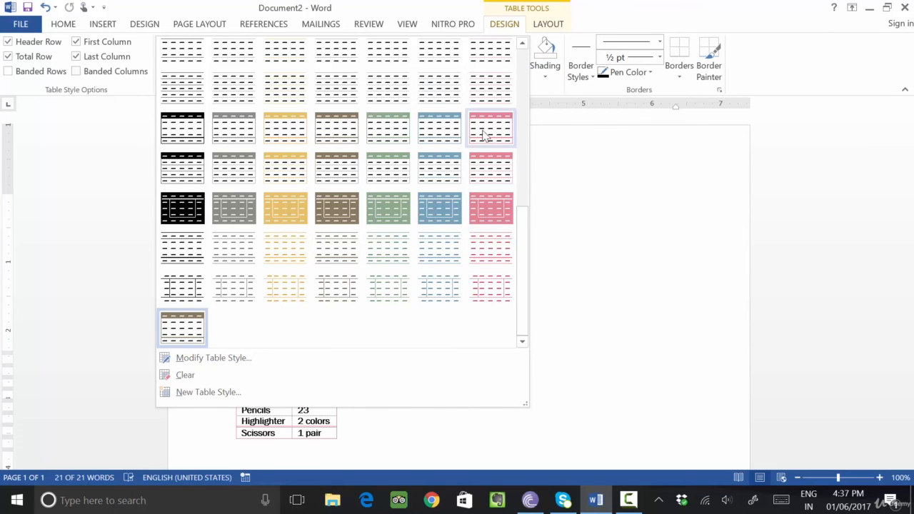
left_click(194, 284)
left_click(487, 380)
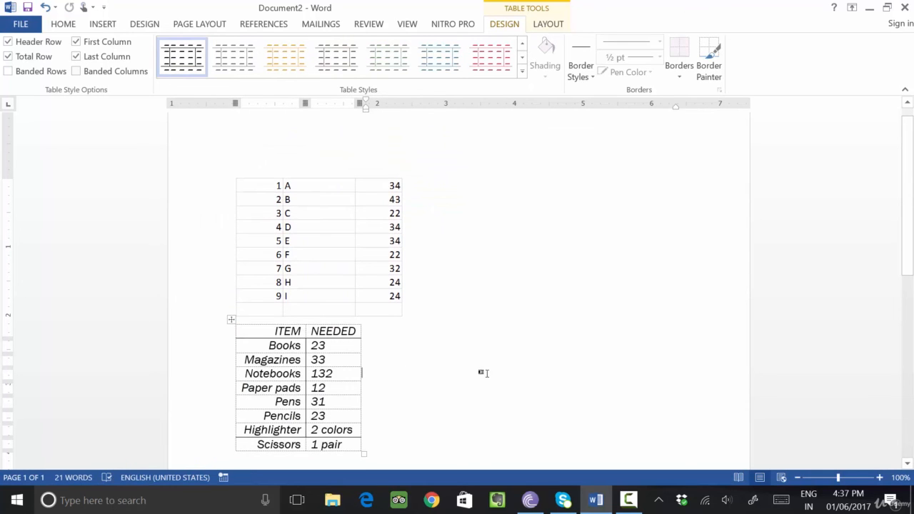
Shade the entire item table with the lightest orange-gold theme colour
scroll(479, 312, "down", 3)
scroll(475, 309, "up", 2)
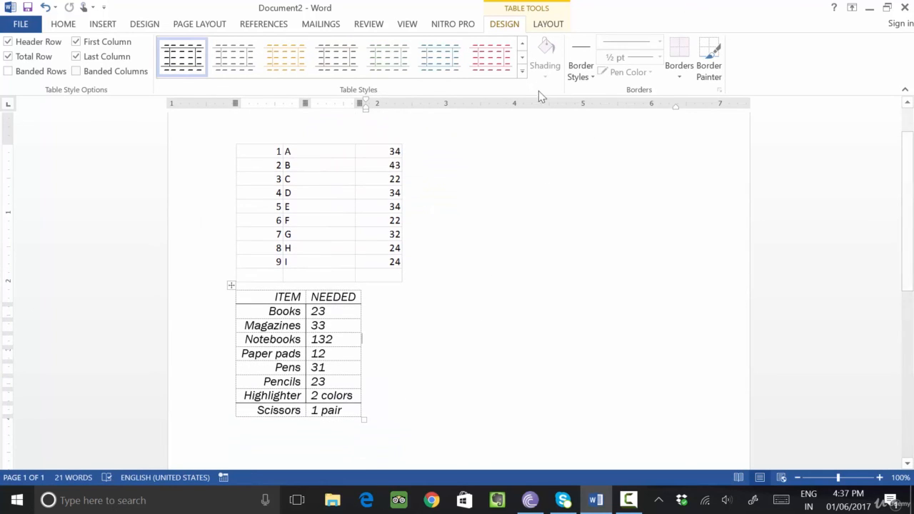
left_click(231, 285)
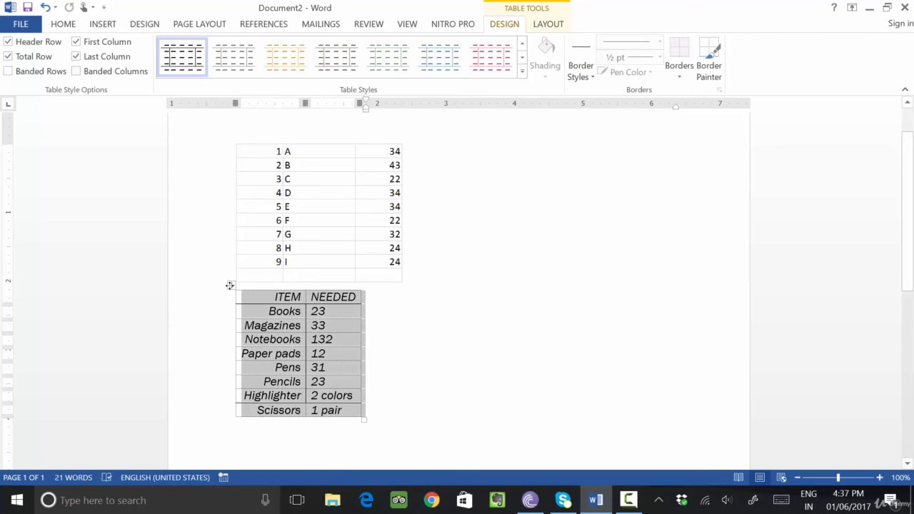
left_click(547, 78)
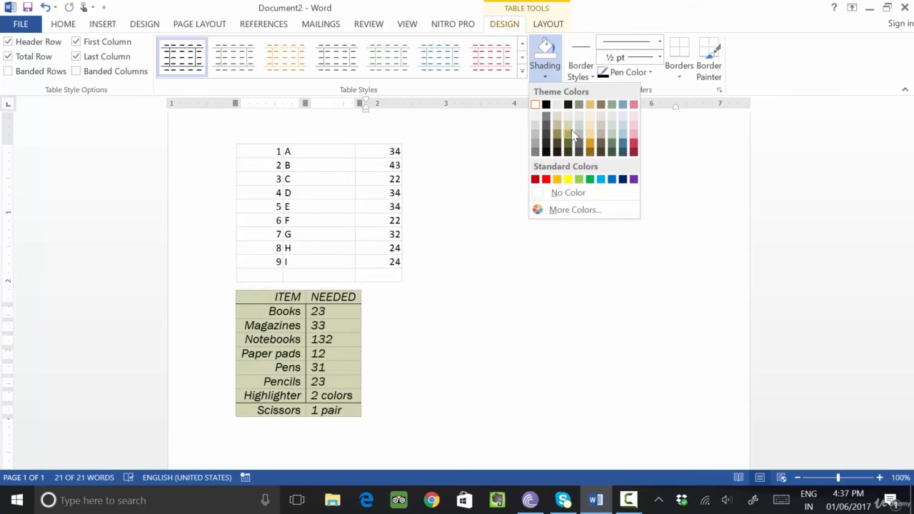
left_click(592, 120)
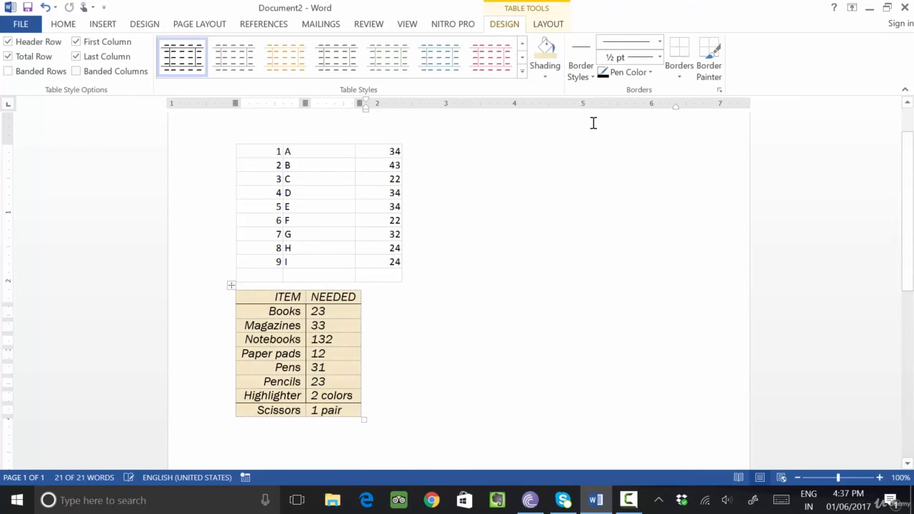
Try to paint a 1 ½ pt solid brown theme border across the item table and leave Border Painter
left_click(592, 76)
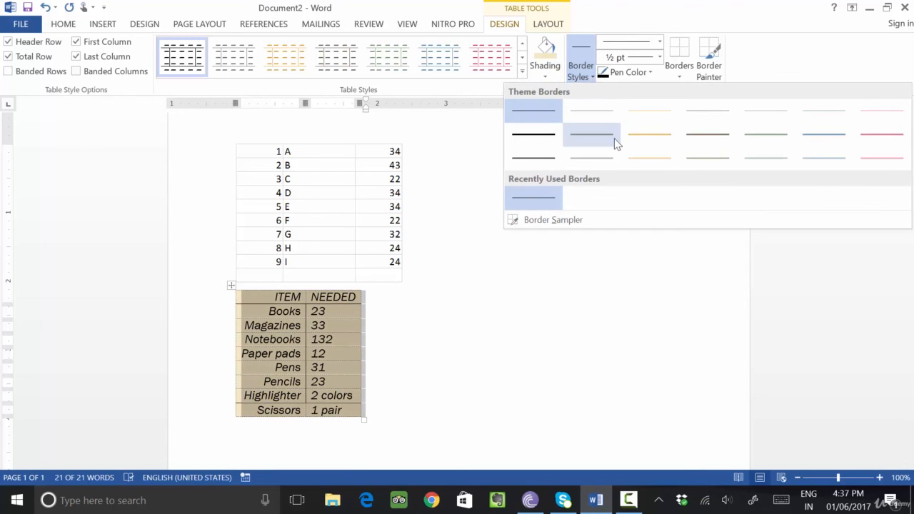
left_click(717, 138)
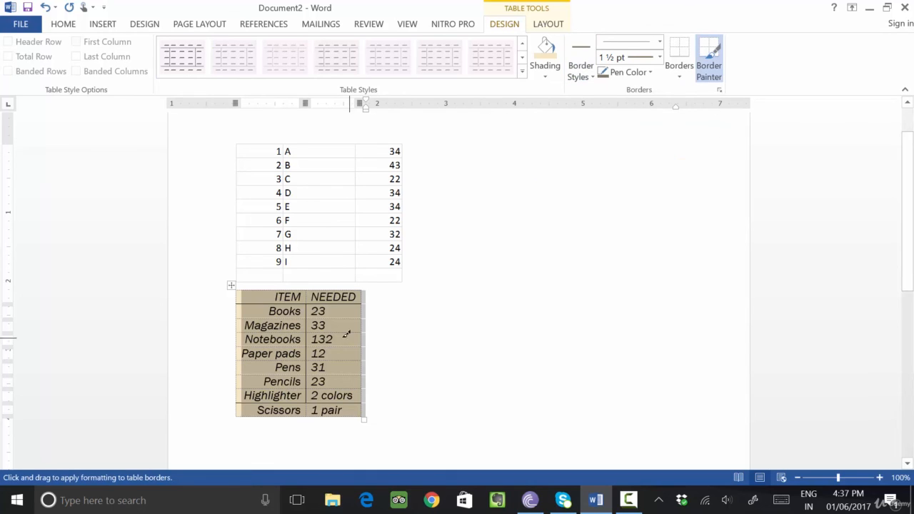
mouse_move(237, 292)
left_mouse_down()
mouse_move(339, 367)
mouse_move(365, 413)
left_mouse_up()
key("Escape")
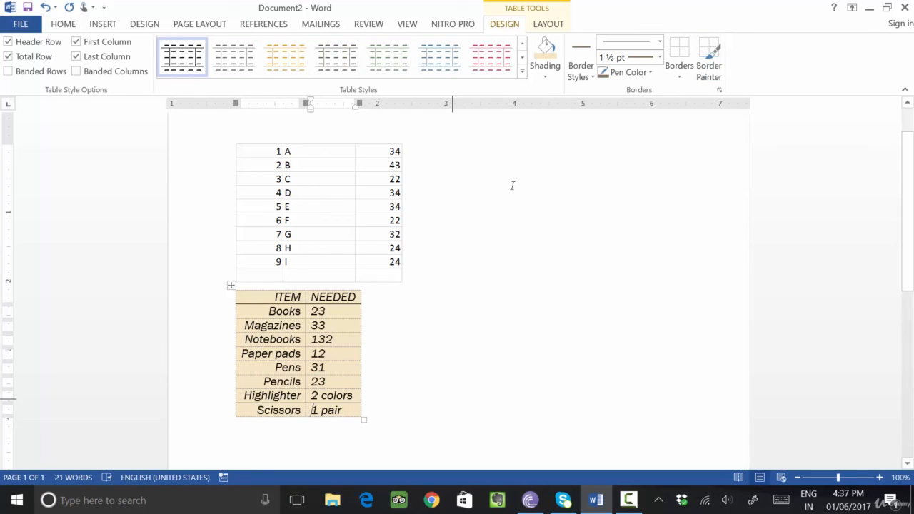
Return to the commands for inserting objects into the document
scroll(507, 190, "up", 1)
left_click(103, 23)
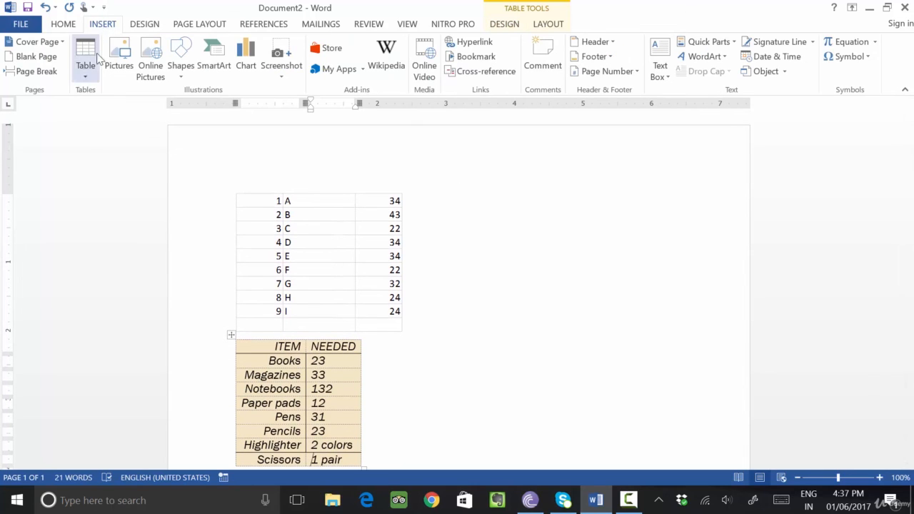